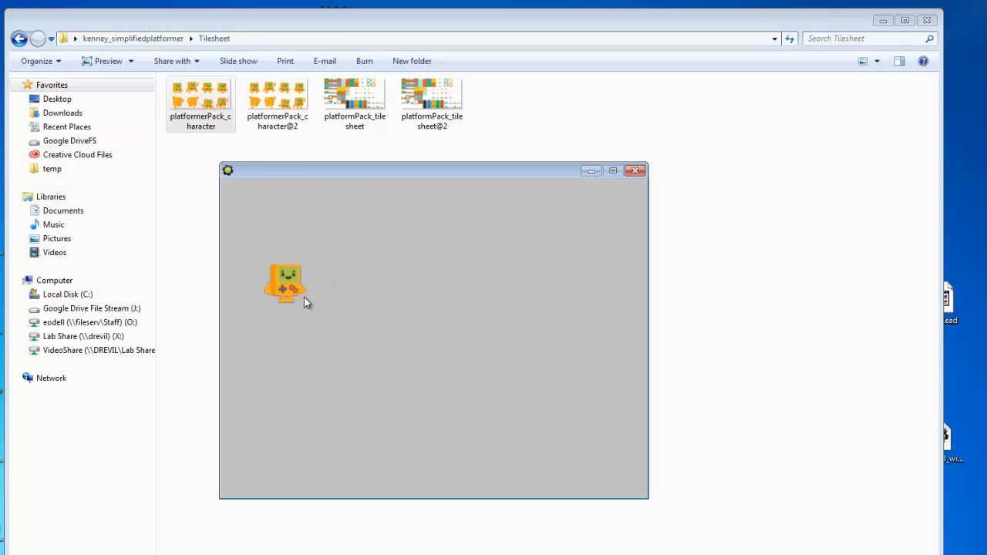
# Step: Close the running test game and review the frames of spr_player in the sprite editor
pyautogui.click(636, 171)
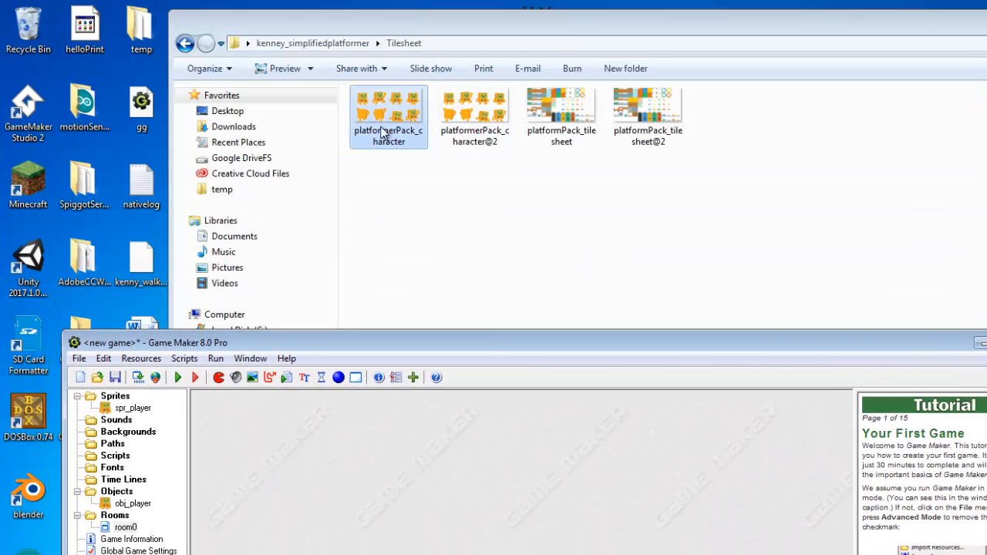
pyautogui.moveTo(473, 344); pyautogui.dragTo(486, 71)
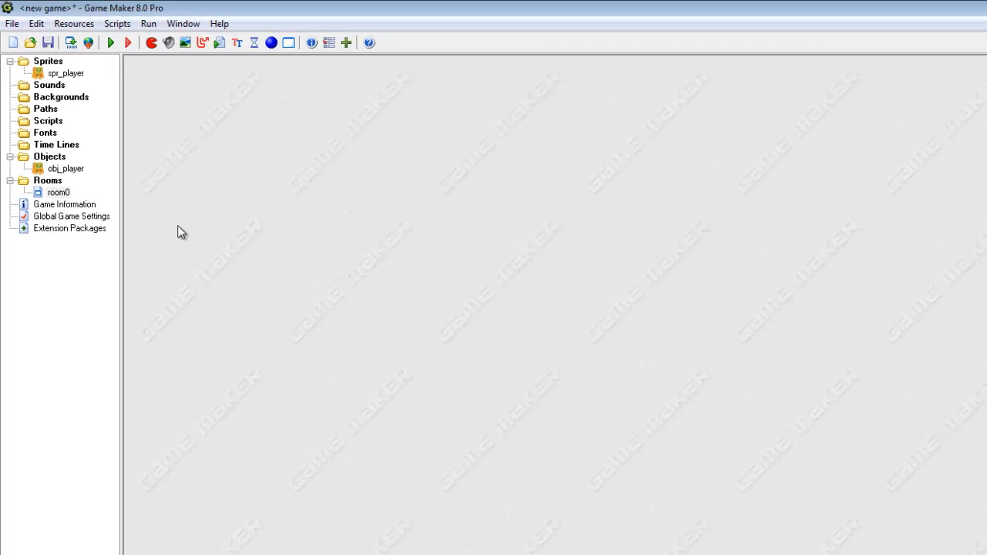
pyautogui.doubleClick(75, 77)
pyautogui.moveTo(451, 231); pyautogui.dragTo(280, 74)
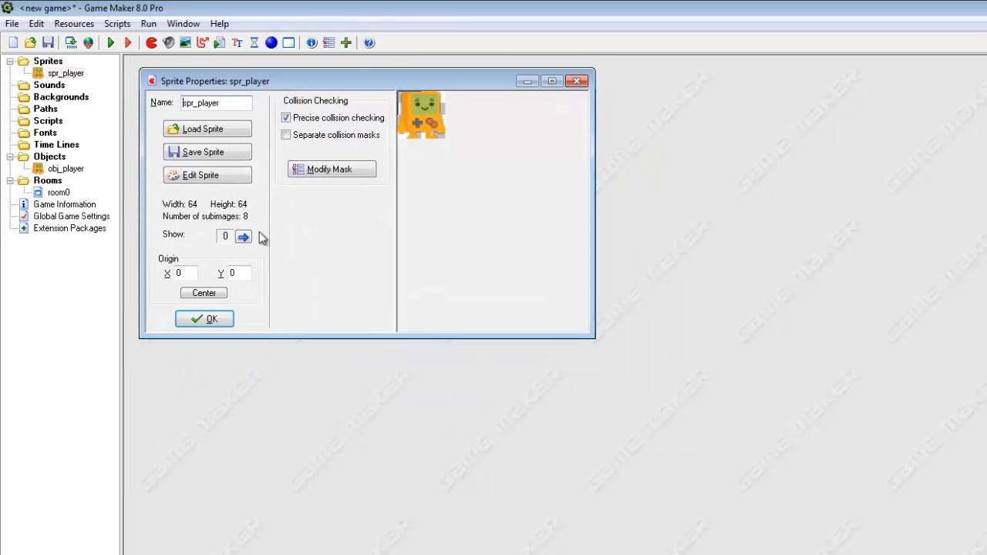
pyautogui.click(207, 175)
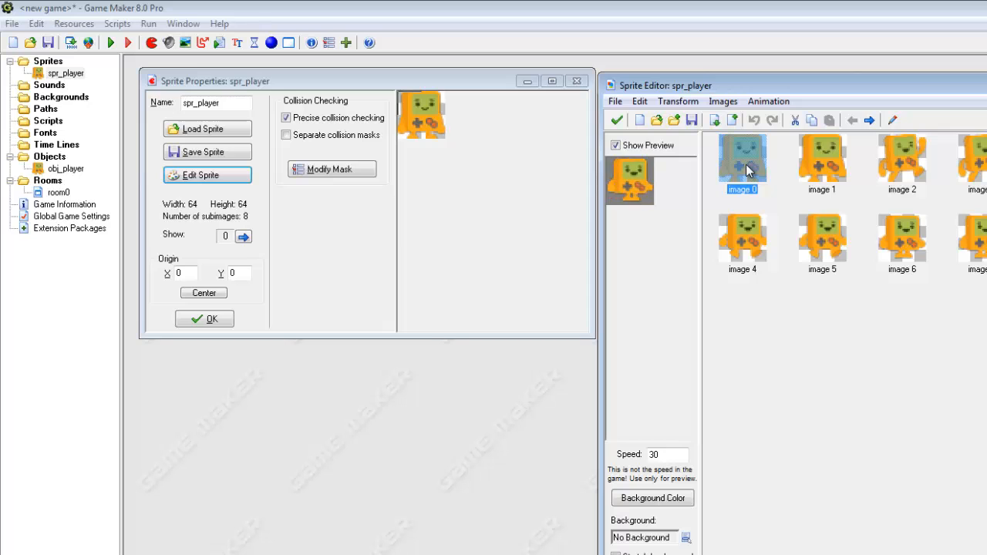
pyautogui.click(616, 121)
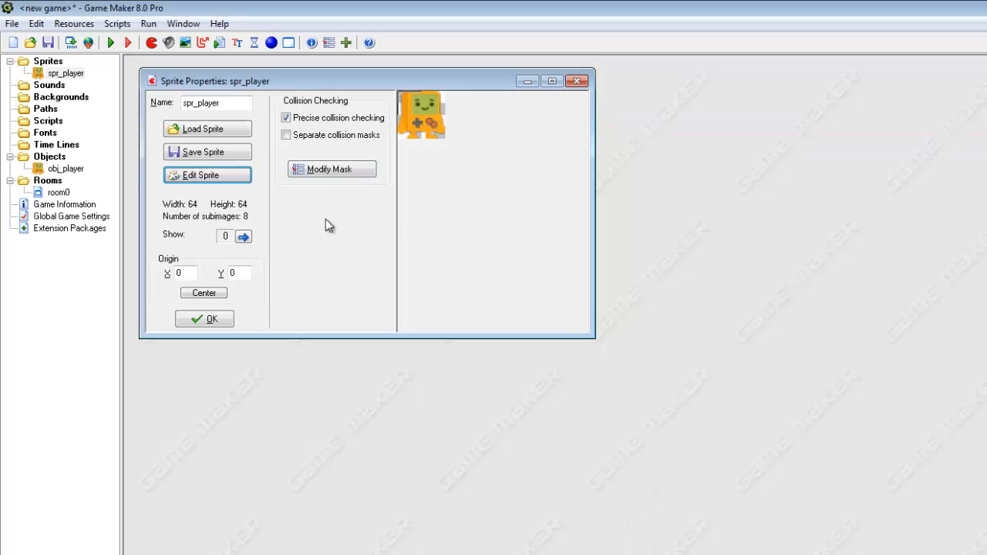
pyautogui.click(208, 320)
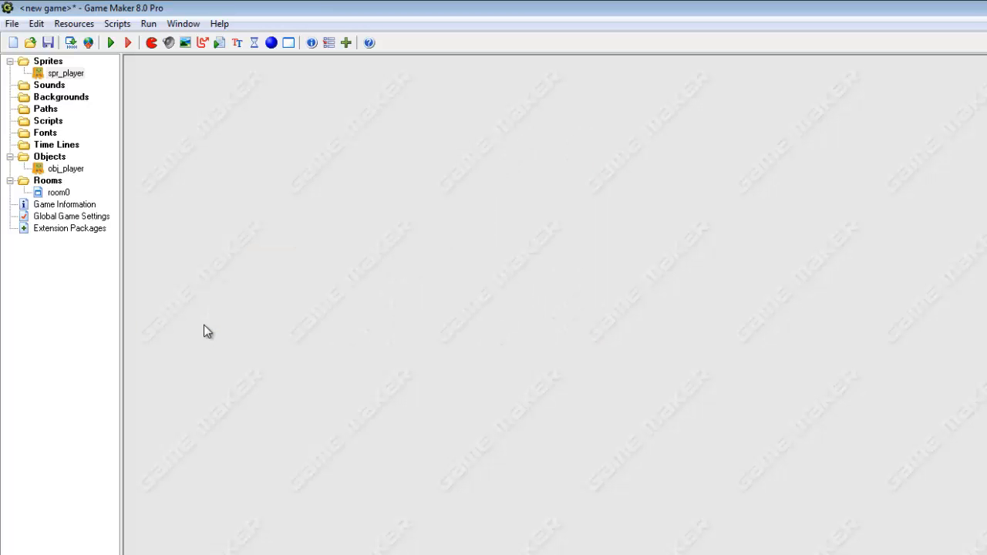
# Step: Open room0 in an enlarged window and delete the existing player instance
pyautogui.doubleClick(59, 193)
pyautogui.moveTo(530, 259); pyautogui.dragTo(393, 102)
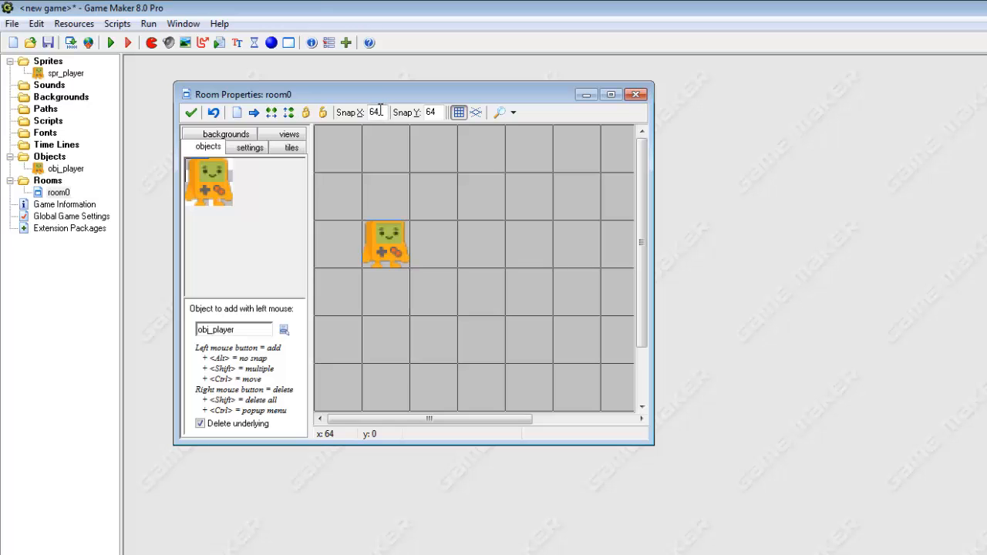
pyautogui.moveTo(654, 445); pyautogui.dragTo(787, 554)
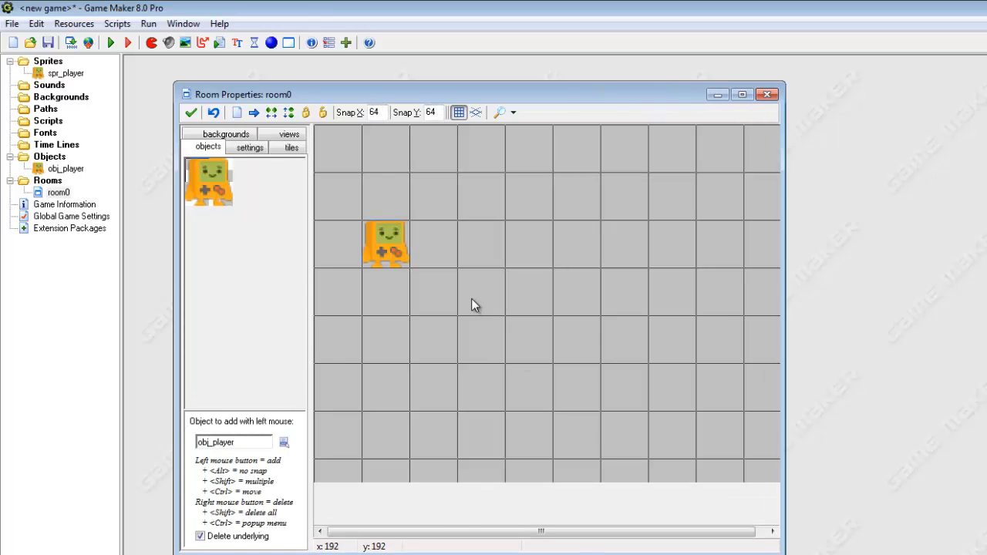
pyautogui.rightClick(383, 259)
# Step: Place four obj_player instances side by side in the third grid row of room0
pyautogui.click(417, 225)
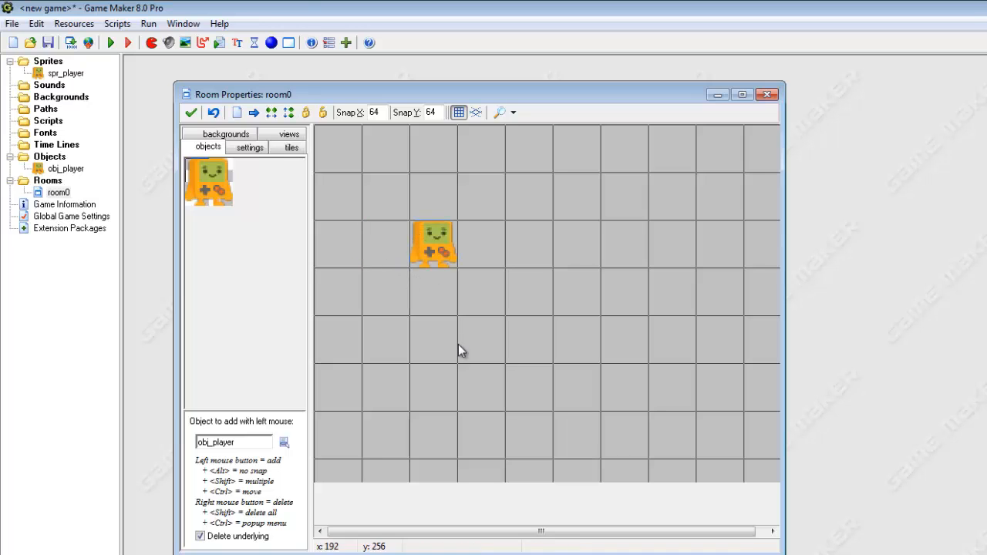
pyautogui.click(462, 227)
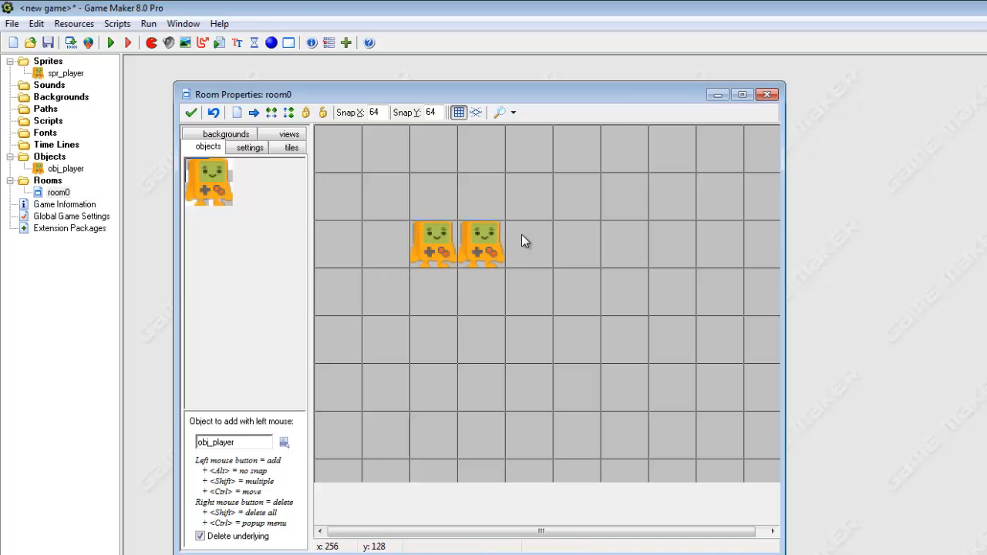
pyautogui.click(522, 241)
pyautogui.click(565, 239)
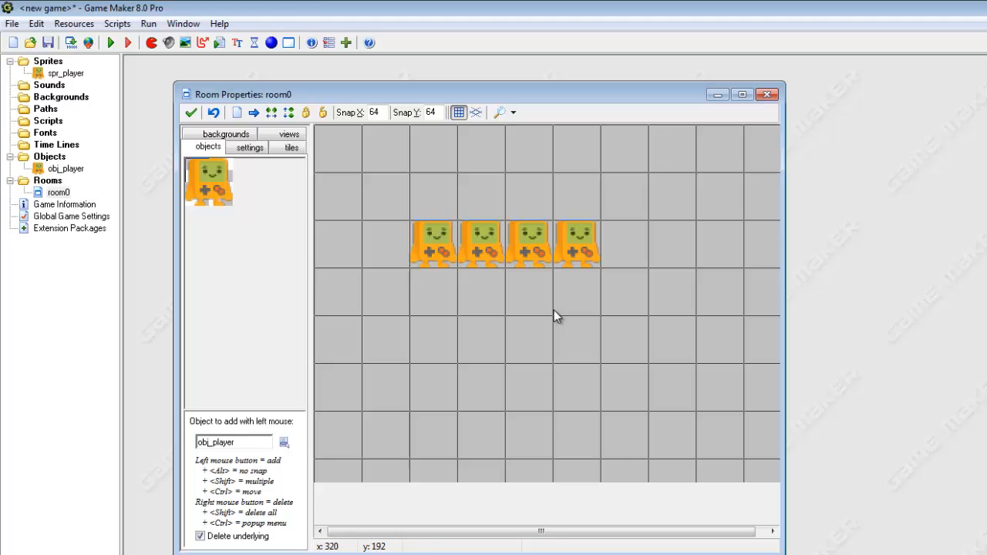
# Step: Delete all the player instances from room0 and close the room with its changes saved
pyautogui.rightClick(454, 248)
pyautogui.rightClick(517, 248)
pyautogui.rightClick(570, 251)
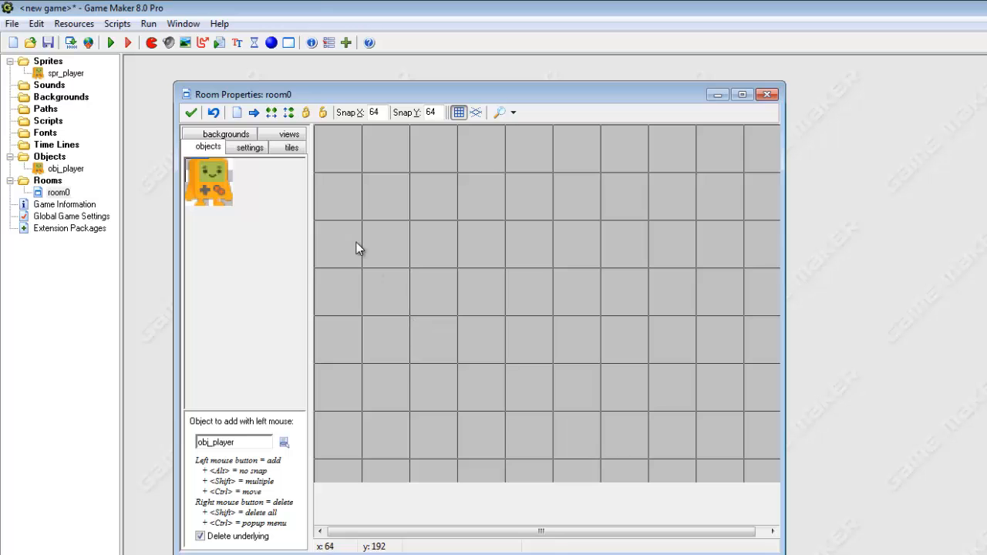
pyautogui.click(190, 114)
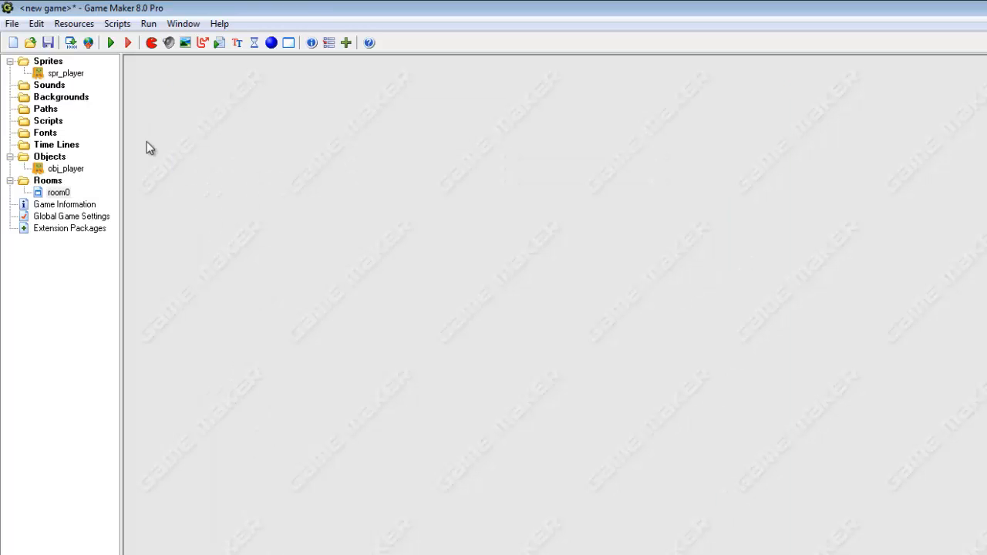
# Step: Create a new sprite and open it in the sprite editor
pyautogui.rightClick(48, 63)
pyautogui.click(60, 73)
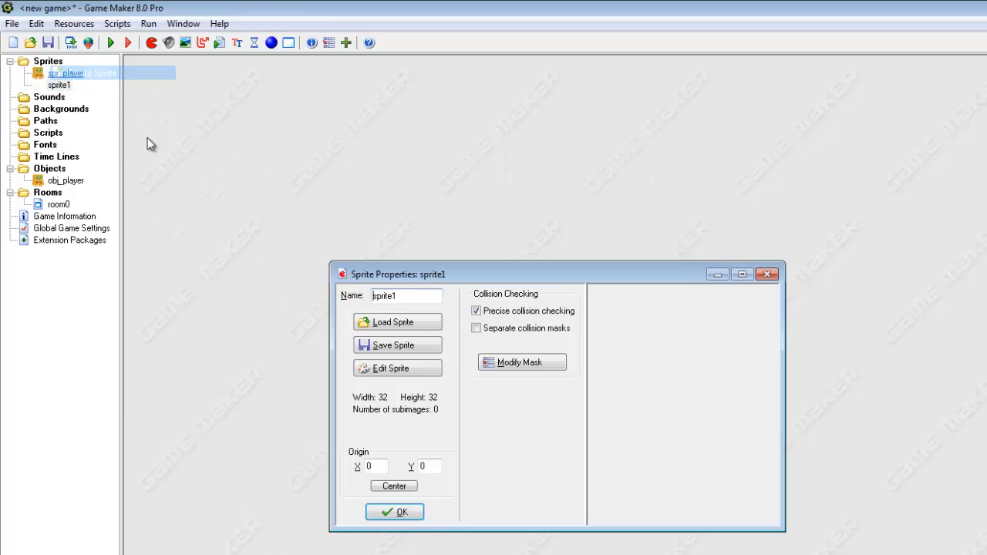
pyautogui.moveTo(489, 268); pyautogui.dragTo(428, 211)
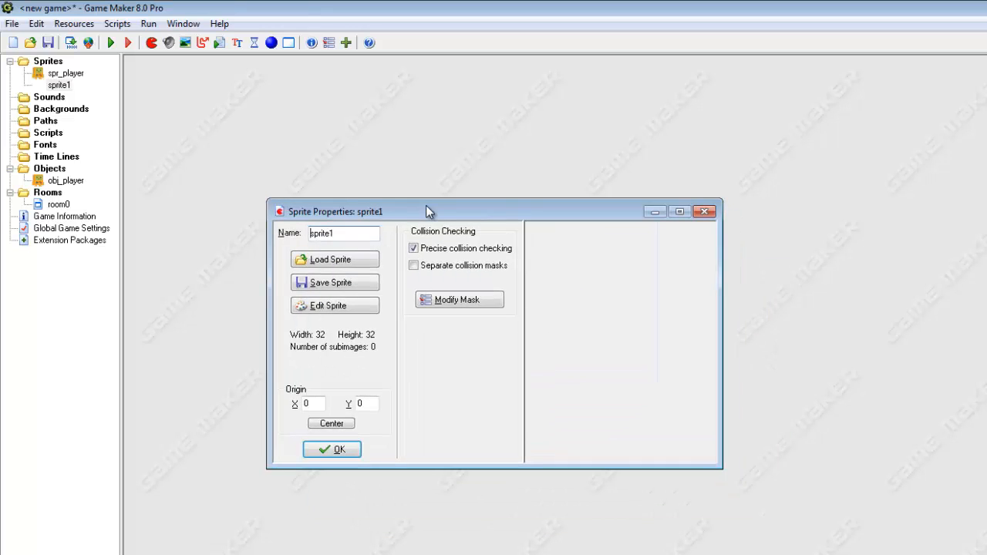
pyautogui.click(350, 306)
pyautogui.moveTo(717, 86); pyautogui.dragTo(426, 78)
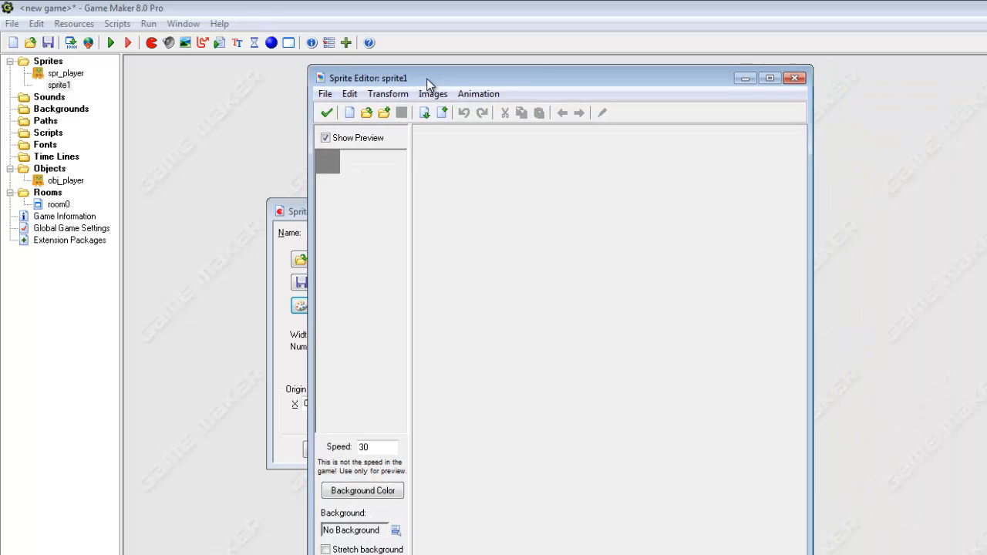
# Step: Load the platformerPack_character tilesheet as a strip for creating the new sprite
pyautogui.click(325, 94)
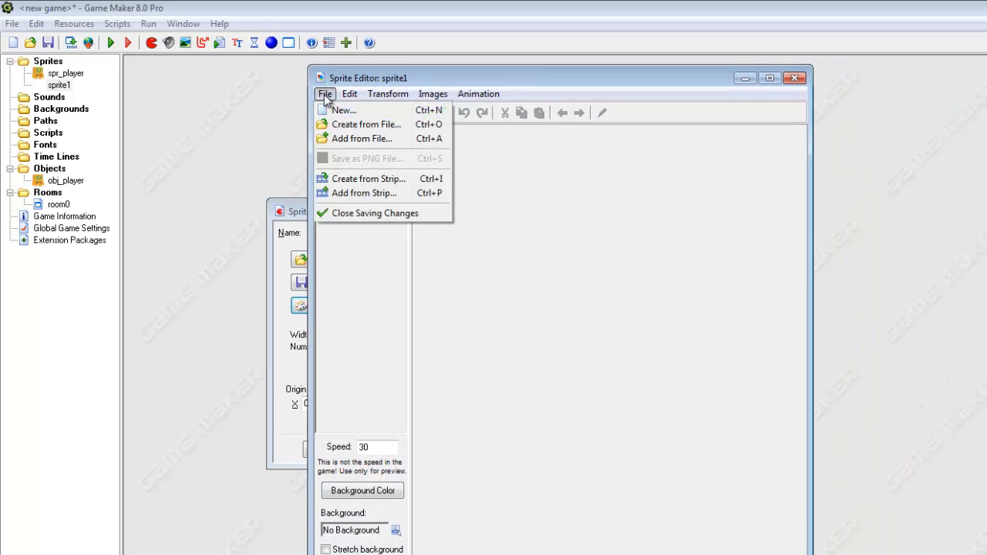
pyautogui.click(370, 180)
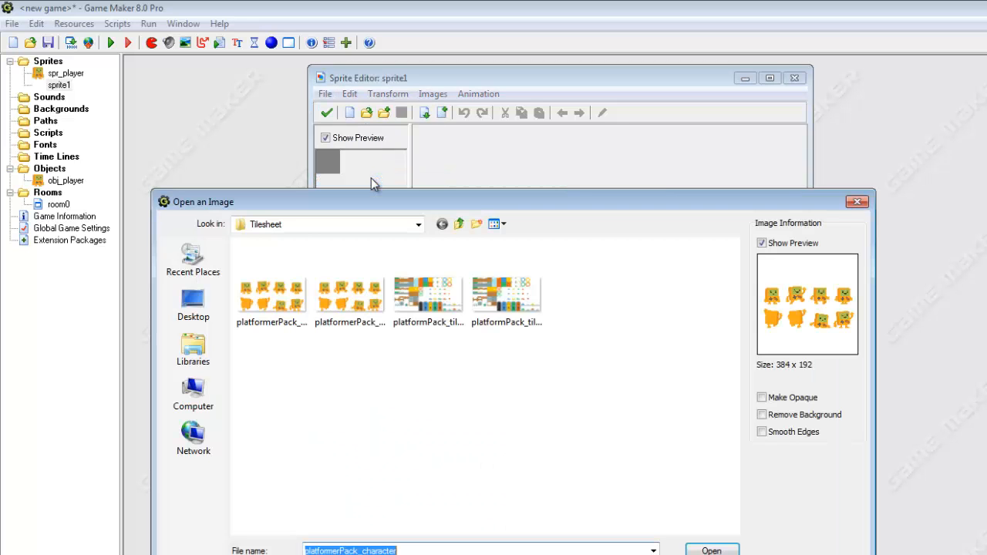
pyautogui.click(293, 329)
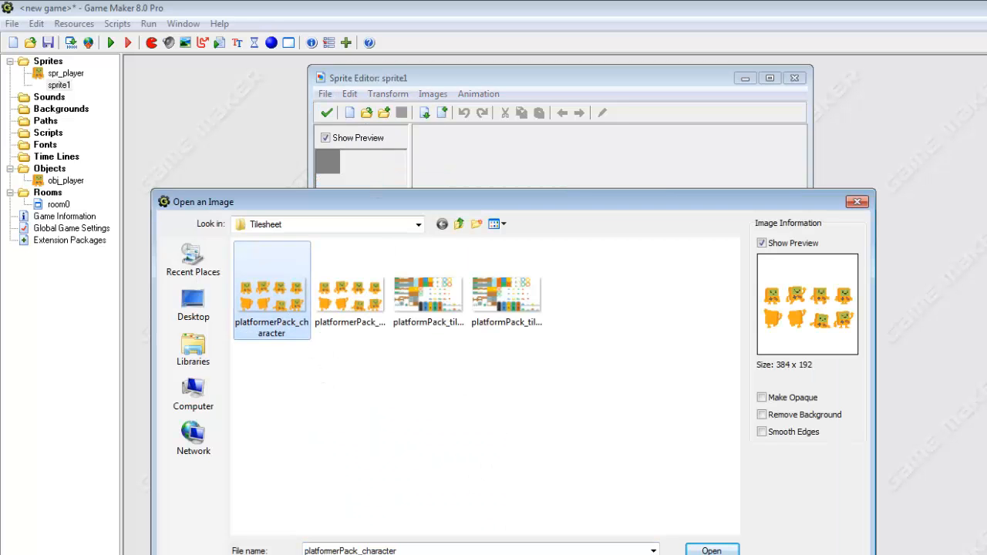
pyautogui.click(761, 415)
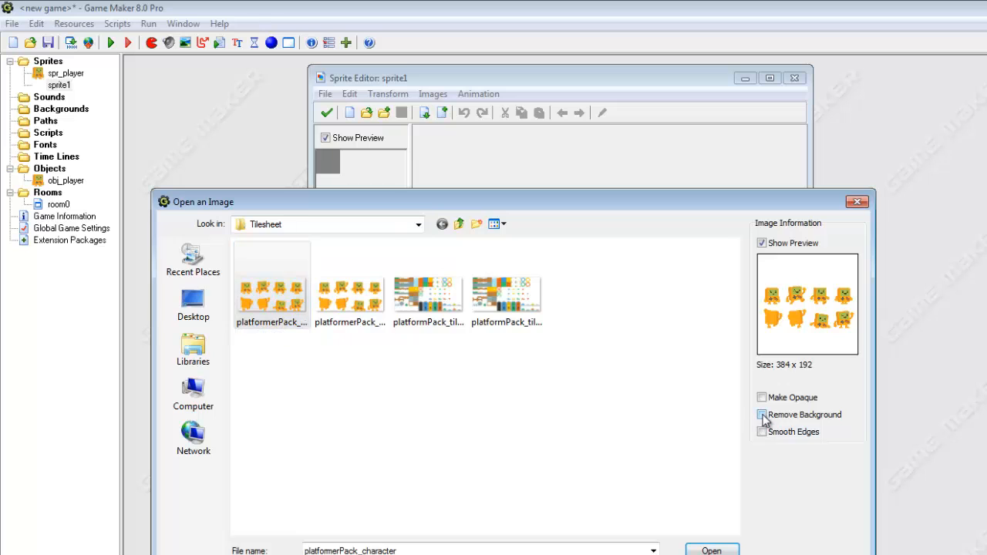
pyautogui.click(715, 549)
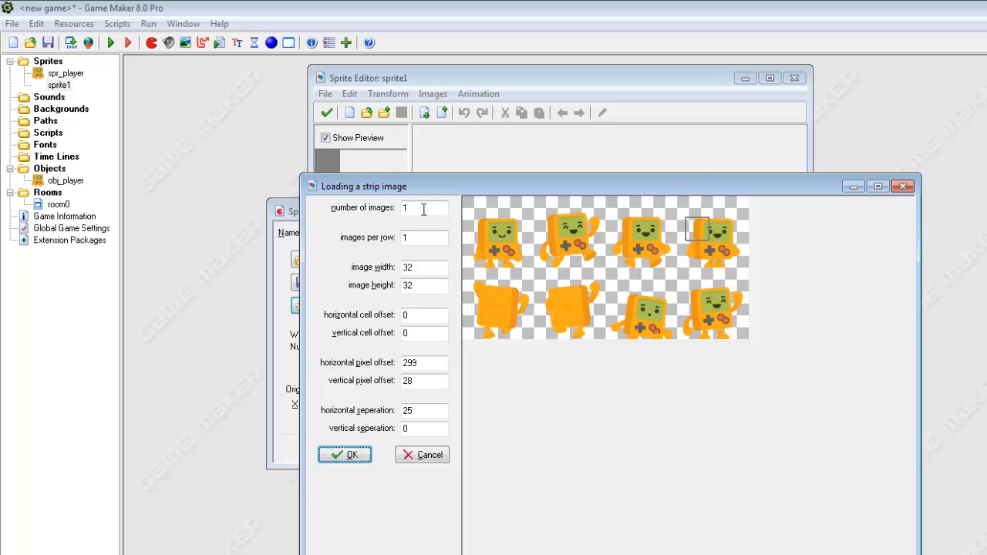
# Step: Set the strip to 4 images with 4 images per row
pyautogui.moveTo(425, 210); pyautogui.dragTo(355, 214)
pyautogui.write('4')
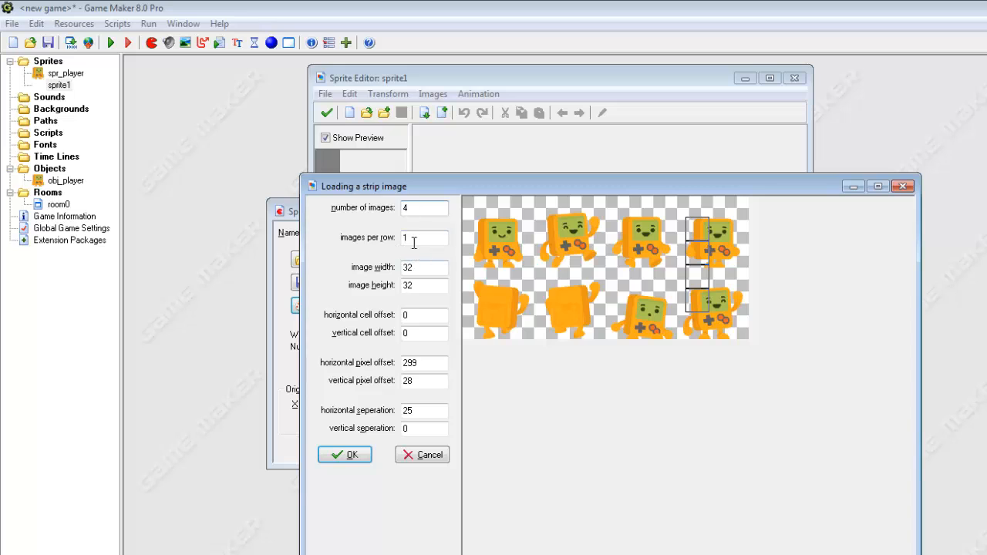
pyautogui.moveTo(413, 238); pyautogui.dragTo(372, 237)
pyautogui.write('4')
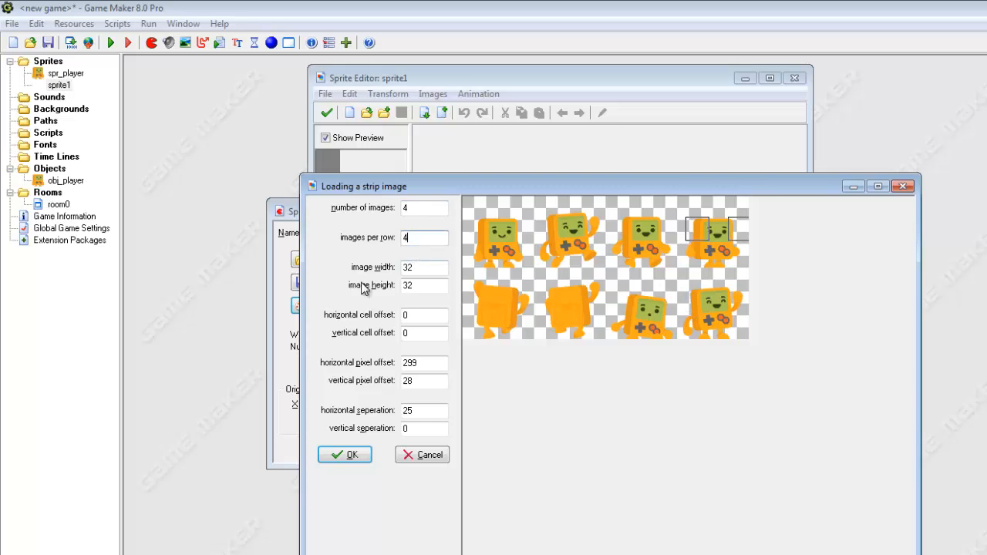
# Step: Set the strip image width and height to 75 and place the first frame over the first character at pixel offset 14, 28
pyautogui.click(479, 215)
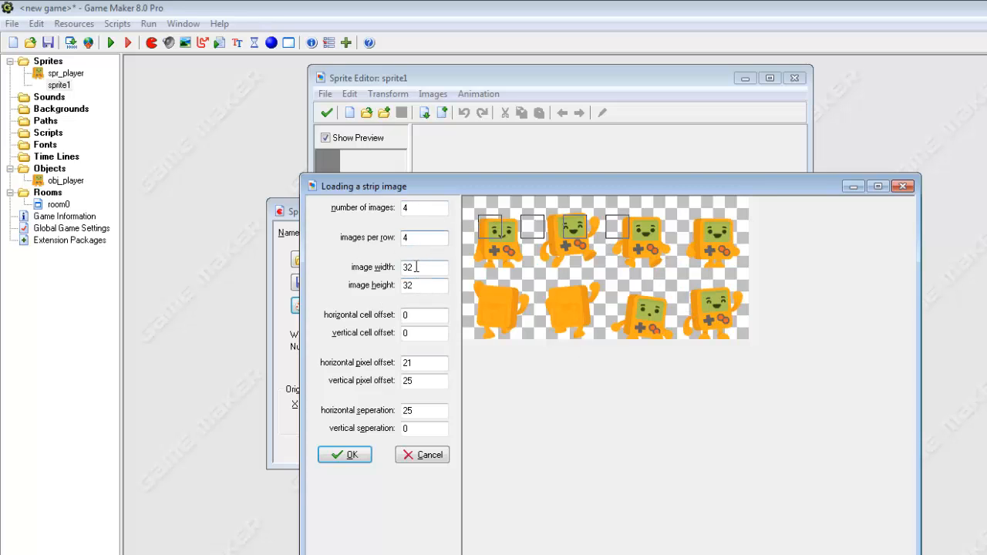
pyautogui.moveTo(421, 267); pyautogui.dragTo(346, 276)
pyautogui.write('75')
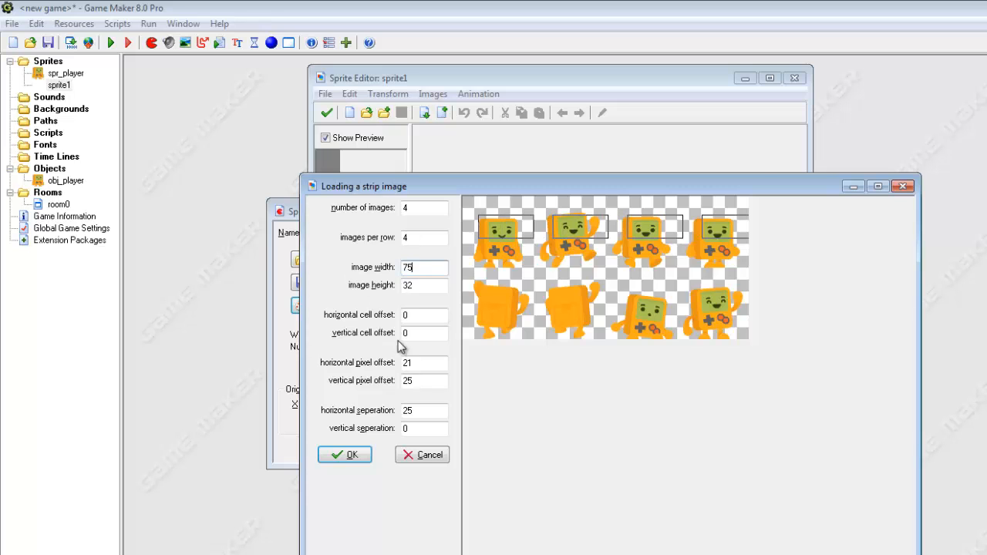
pyautogui.moveTo(422, 286); pyautogui.dragTo(360, 287)
pyautogui.write('75')
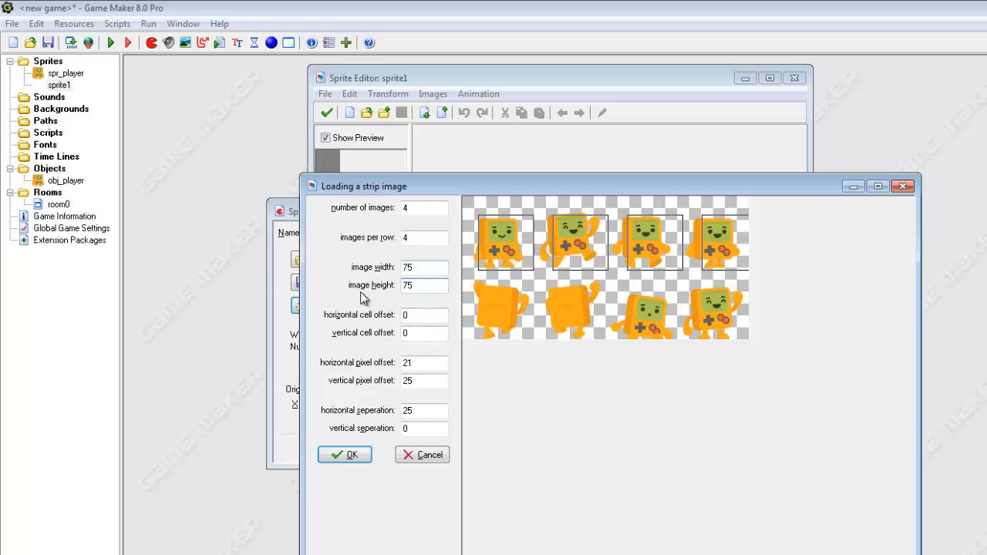
pyautogui.click(475, 218)
pyautogui.moveTo(475, 218); pyautogui.dragTo(472, 217)
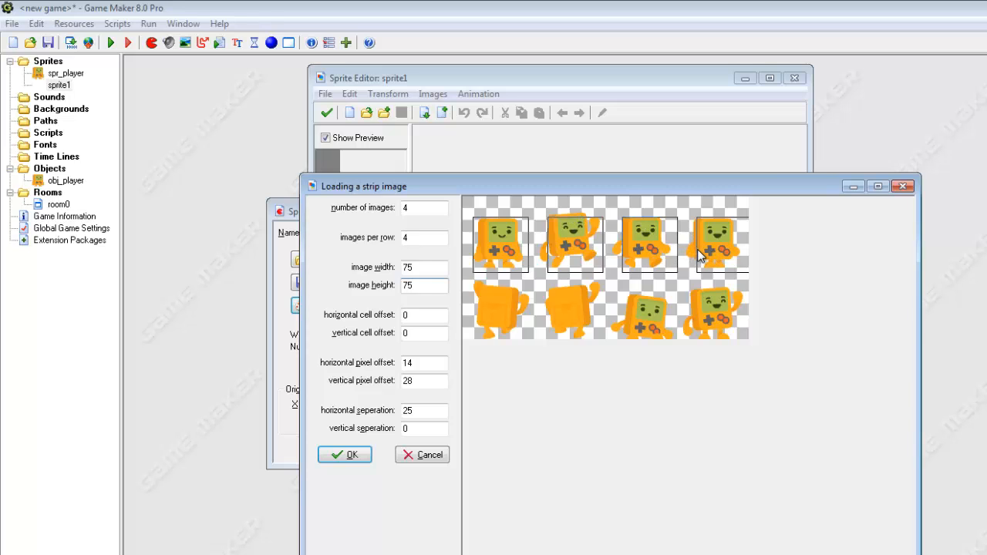
# Step: Try horizontal separations of 20 and 15 between the strip frames, and cancel the strip import
pyautogui.moveTo(415, 410); pyautogui.dragTo(371, 406)
pyautogui.write('20')
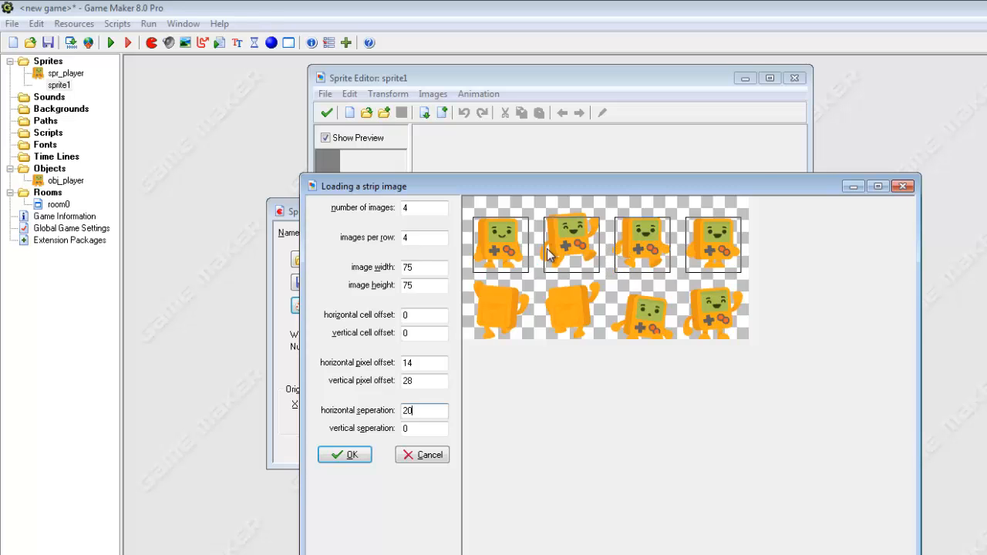
pyautogui.moveTo(424, 410); pyautogui.dragTo(367, 415)
pyautogui.write('15')
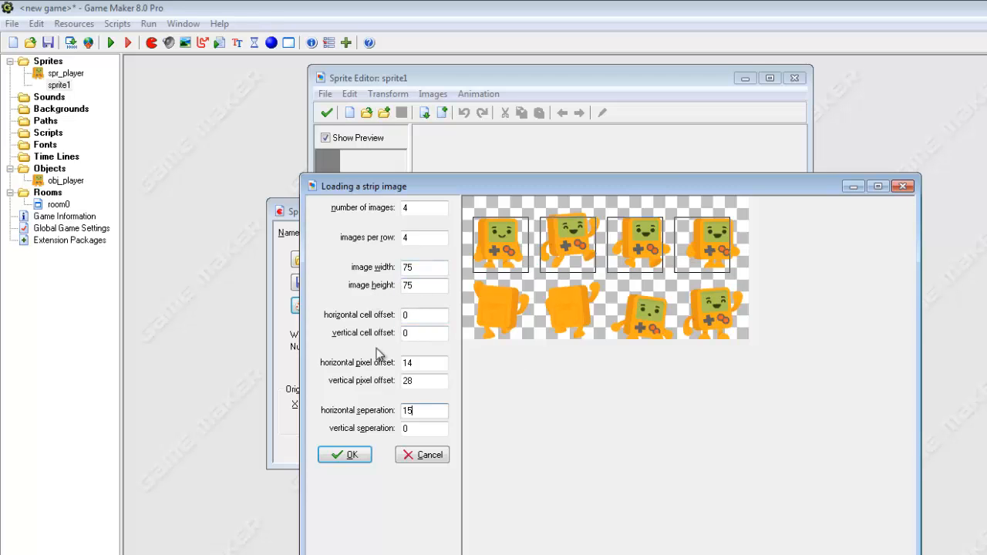
pyautogui.click(427, 457)
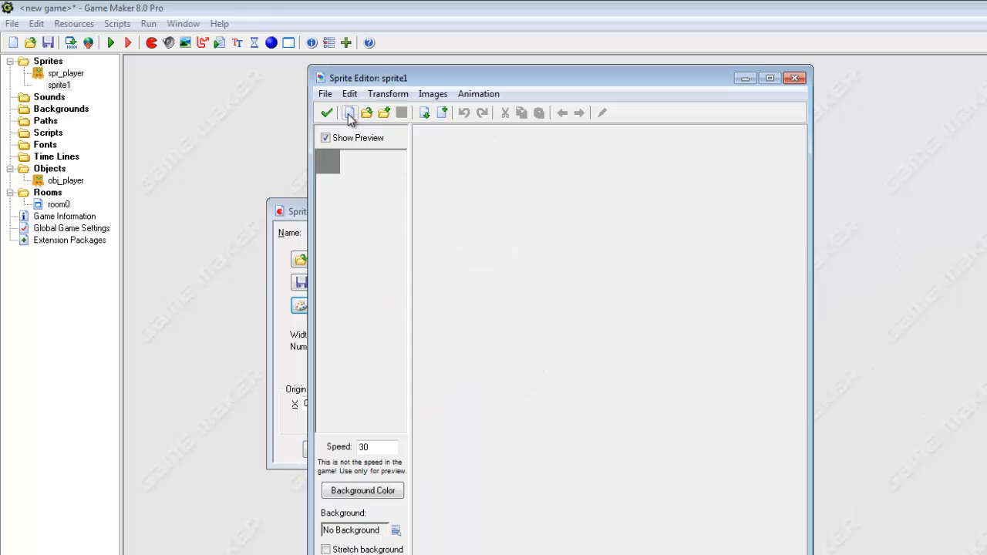
# Step: Create a blank 64 by 64 image in the new sprite
pyautogui.moveTo(395, 71); pyautogui.dragTo(260, 64)
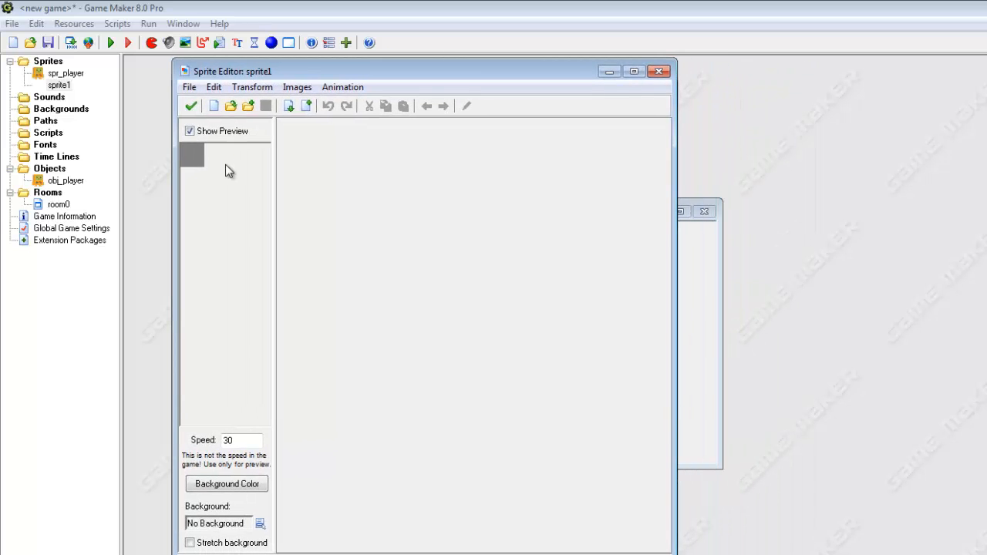
pyautogui.click(212, 106)
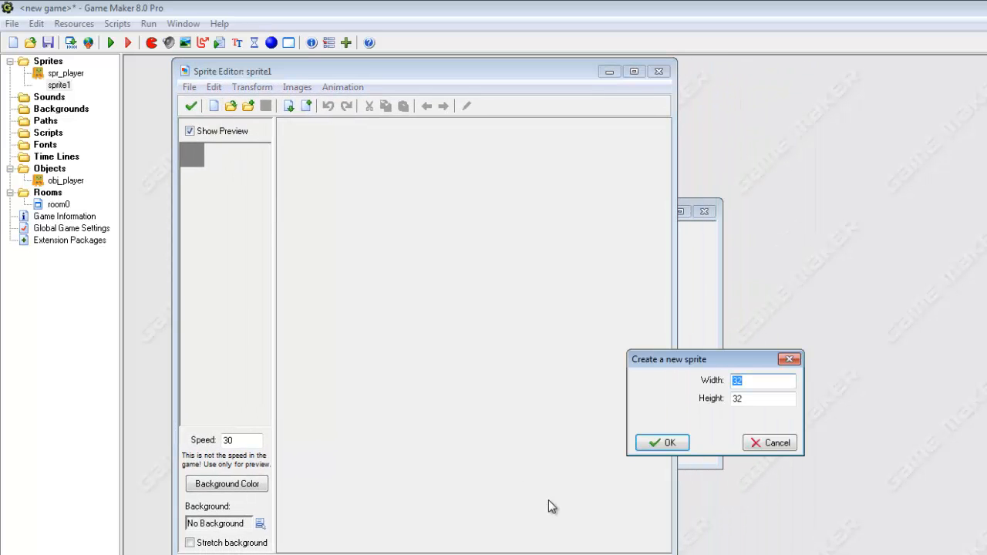
pyautogui.write('64')
pyautogui.moveTo(673, 358); pyautogui.dragTo(411, 198)
pyautogui.press('Tab')
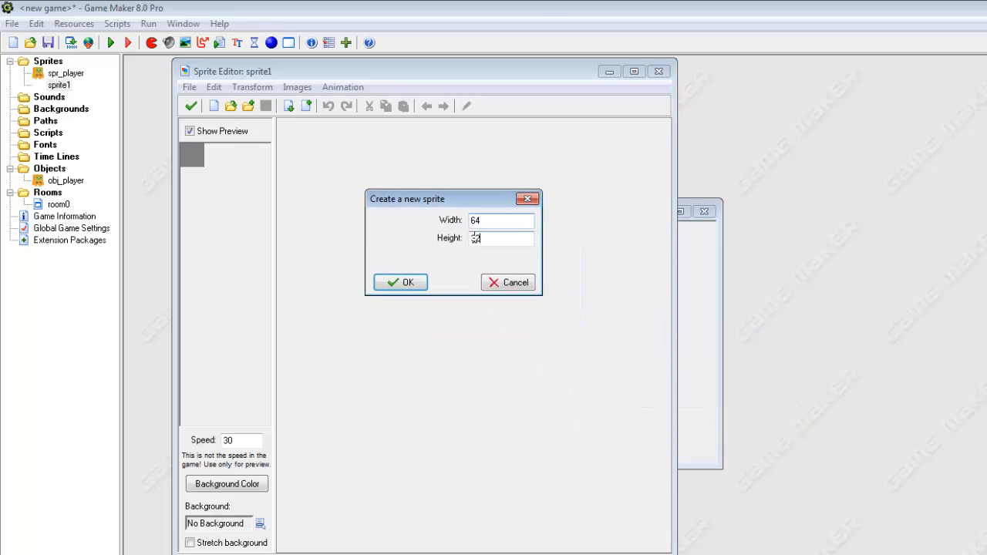
pyautogui.write('64')
pyautogui.click(397, 282)
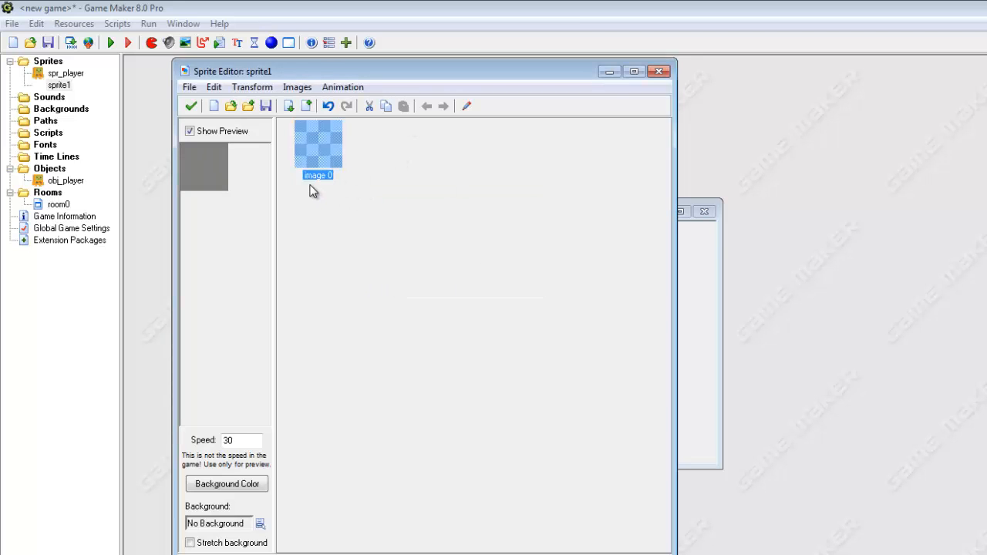
# Step: Add a strip from platformerPack_character to the sprite with Remove Background enabled
pyautogui.click(189, 87)
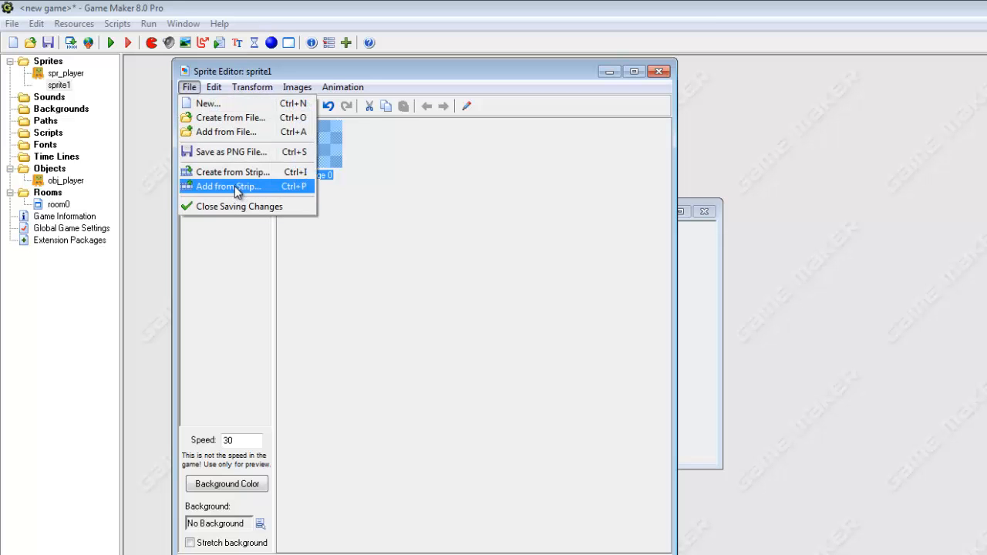
pyautogui.click(234, 185)
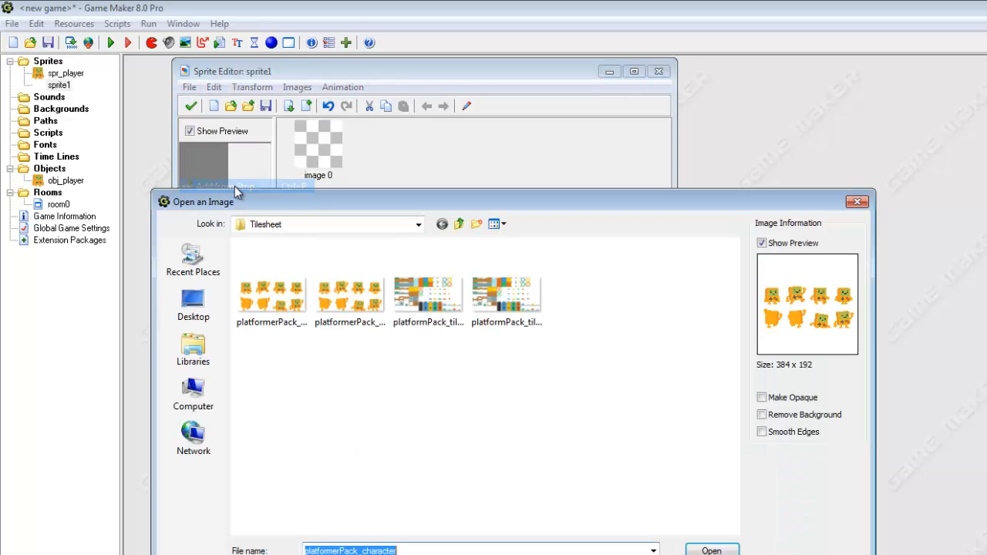
pyautogui.click(269, 306)
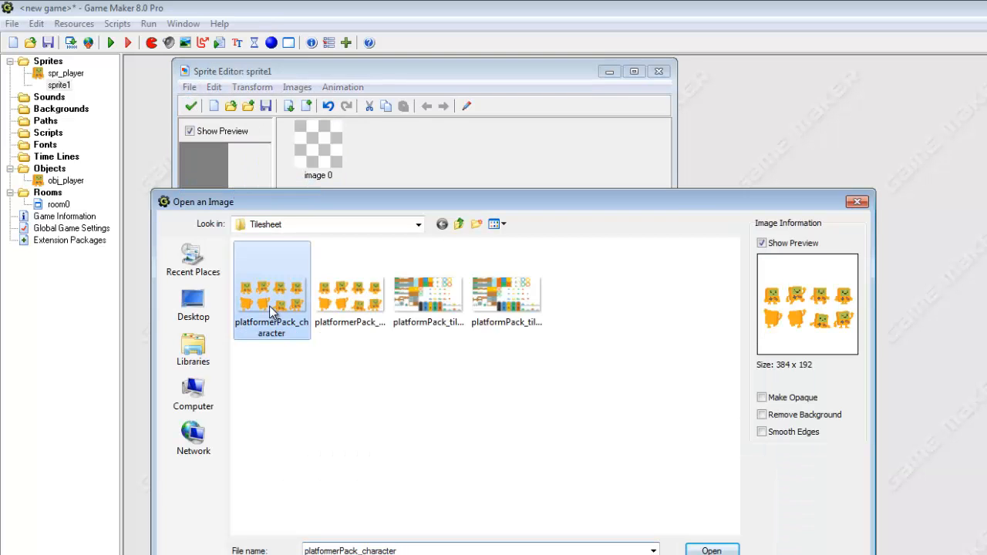
pyautogui.click(762, 416)
pyautogui.click(711, 551)
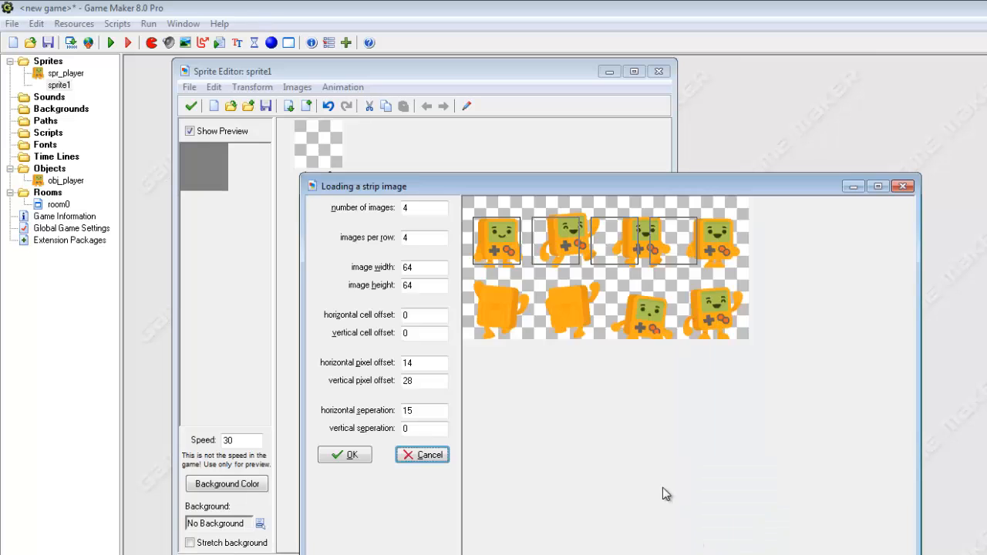
# Step: Limit the strip to 1 image with 1 image per row
pyautogui.doubleClick(409, 208)
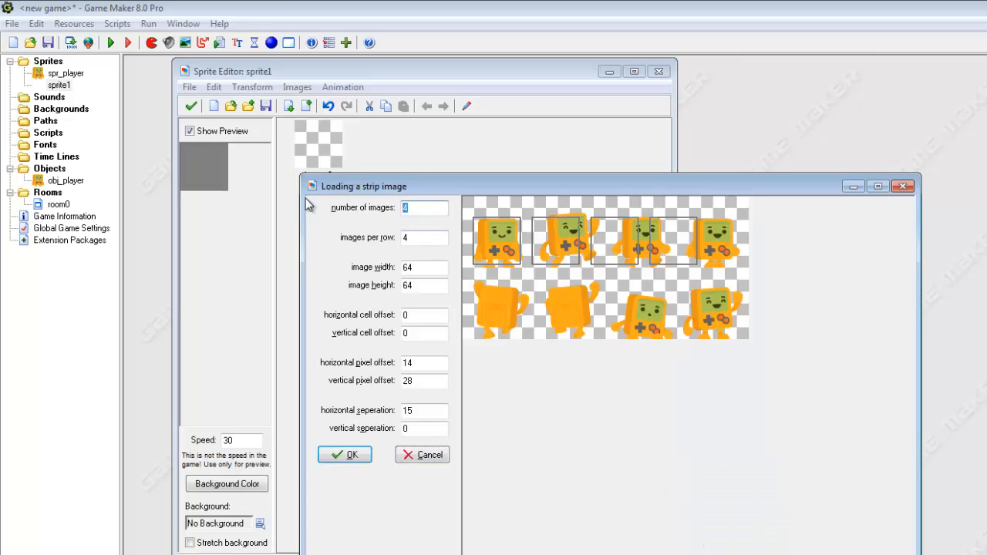
pyautogui.write('1')
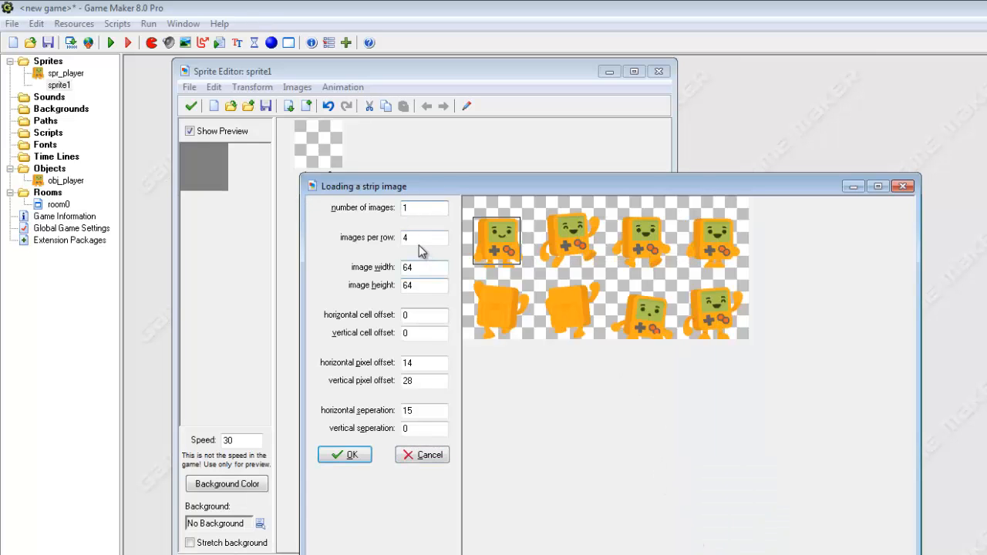
pyautogui.doubleClick(419, 239)
pyautogui.write('1')
# Step: Set the strip image width and height to 75 and frame the second character at pixel offset 104, 21
pyautogui.moveTo(478, 226); pyautogui.dragTo(488, 228)
pyautogui.moveTo(540, 220); pyautogui.dragTo(542, 220)
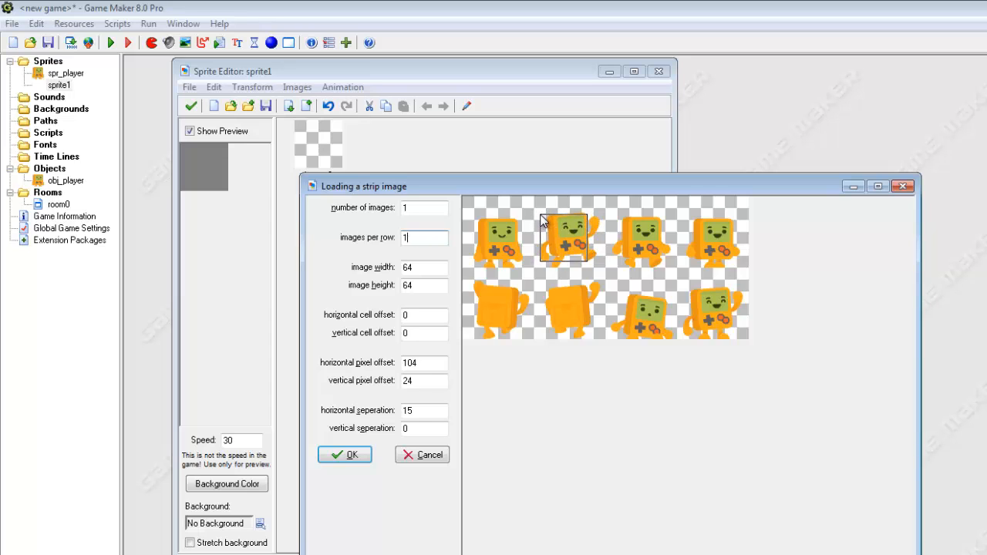
pyautogui.moveTo(424, 286); pyautogui.dragTo(383, 291)
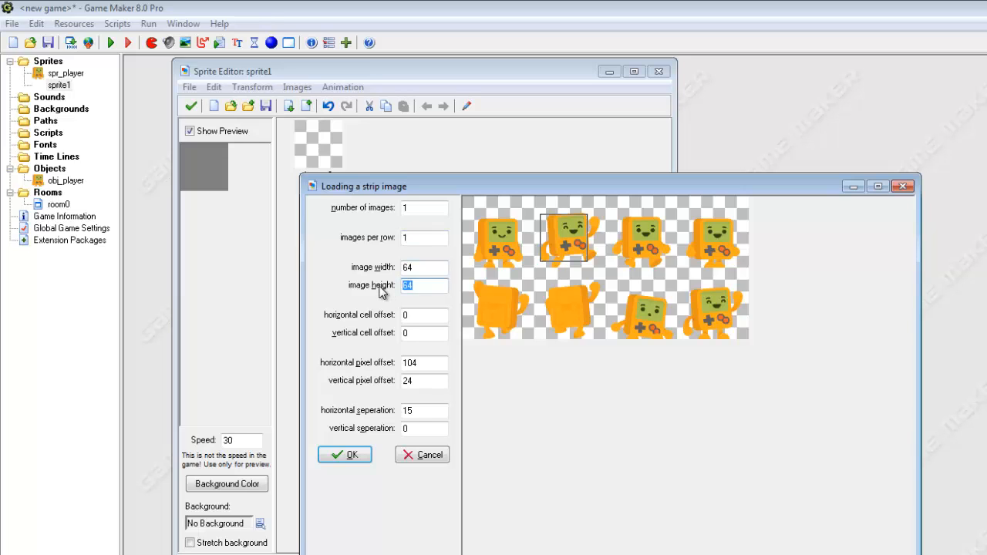
pyautogui.write('75')
pyautogui.moveTo(410, 266); pyautogui.dragTo(376, 273)
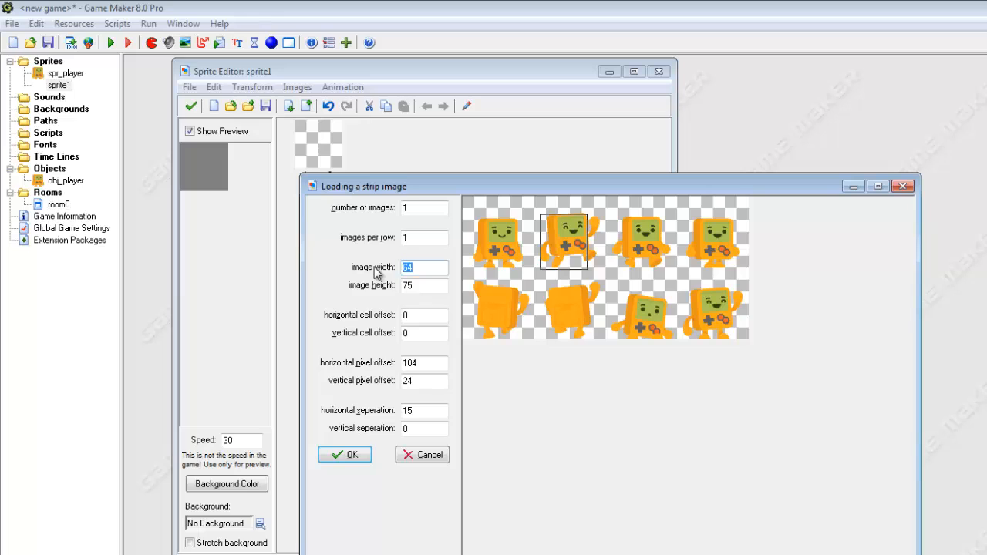
pyautogui.write('75')
pyautogui.moveTo(542, 218); pyautogui.dragTo(542, 218)
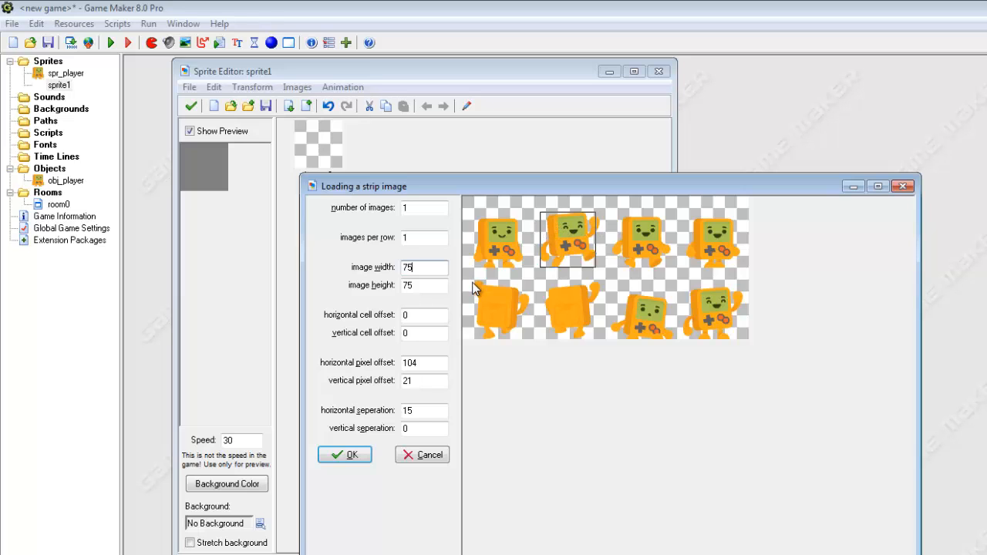
# Step: Set the strip image width to 80 and insert the frame, keeping the original sprite size with stretched placement
pyautogui.doubleClick(416, 267)
pyautogui.write('80')
pyautogui.click(343, 455)
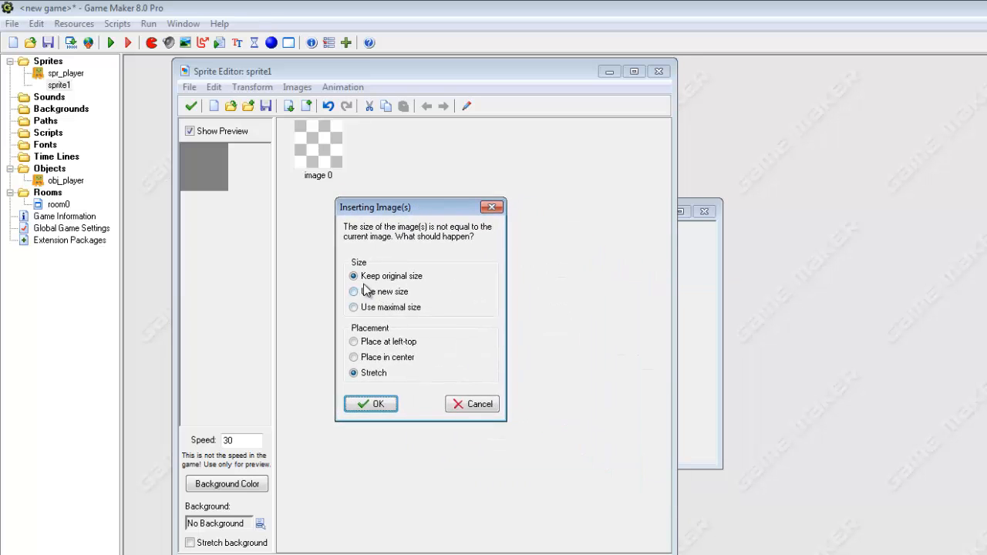
pyautogui.click(353, 342)
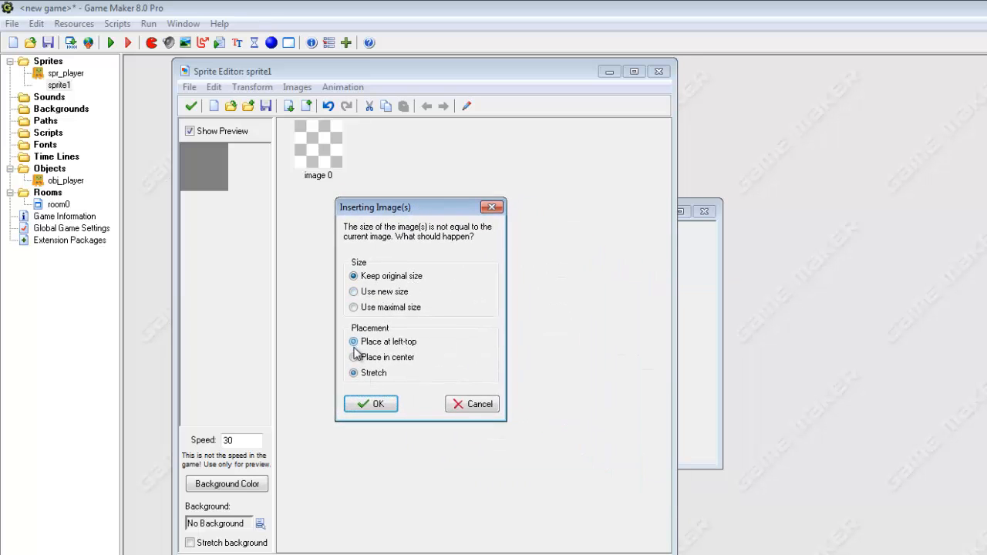
pyautogui.click(354, 357)
pyautogui.click(378, 404)
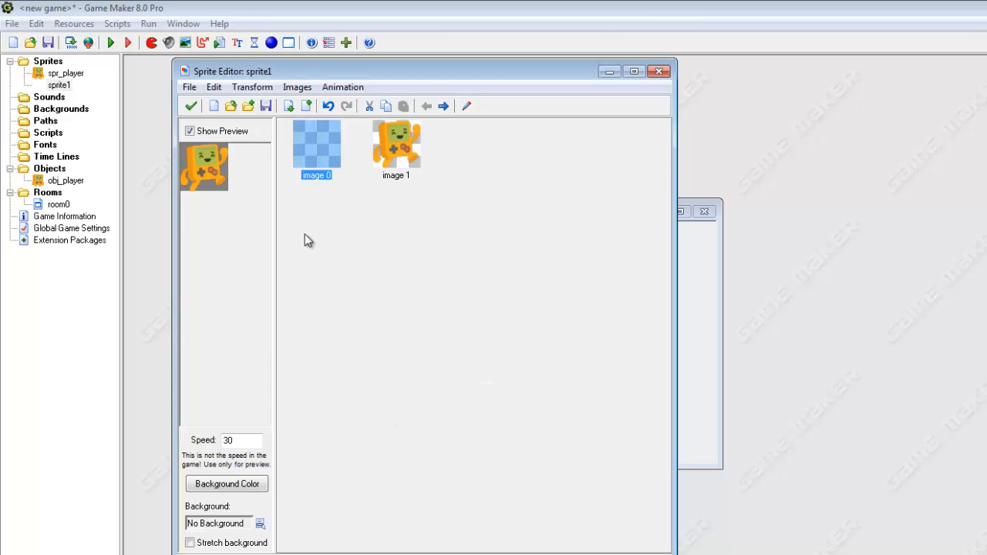
# Step: Delete the blank first image from the sprite
pyautogui.click(354, 260)
pyautogui.click(322, 163)
pyautogui.press('Delete')
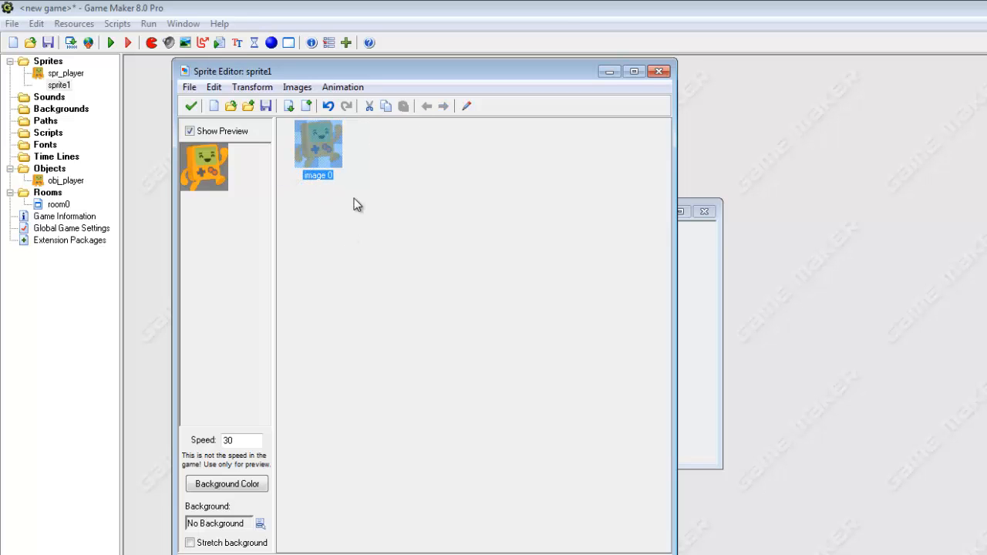
# Step: Add another strip from platformerPack_character with Remove Background enabled
pyautogui.click(189, 87)
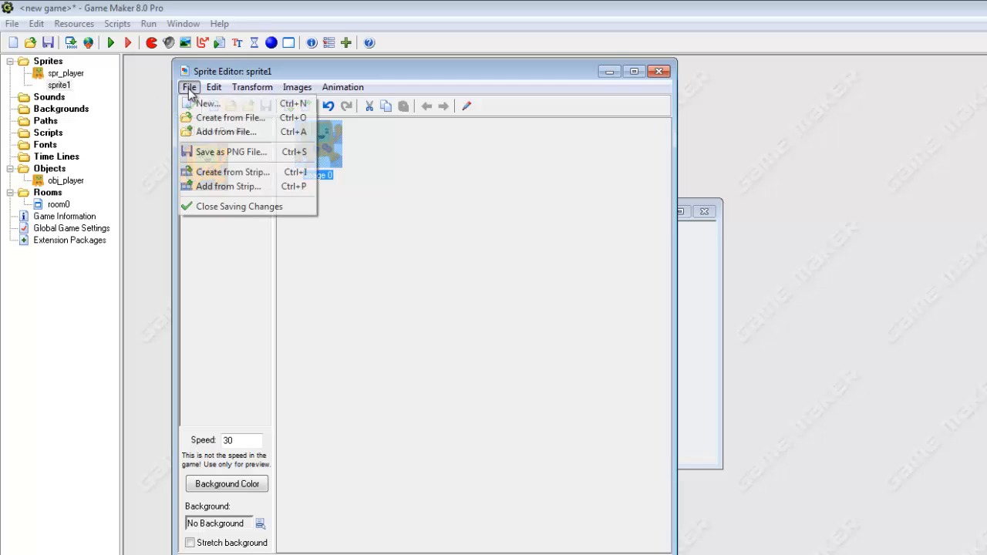
pyautogui.click(229, 186)
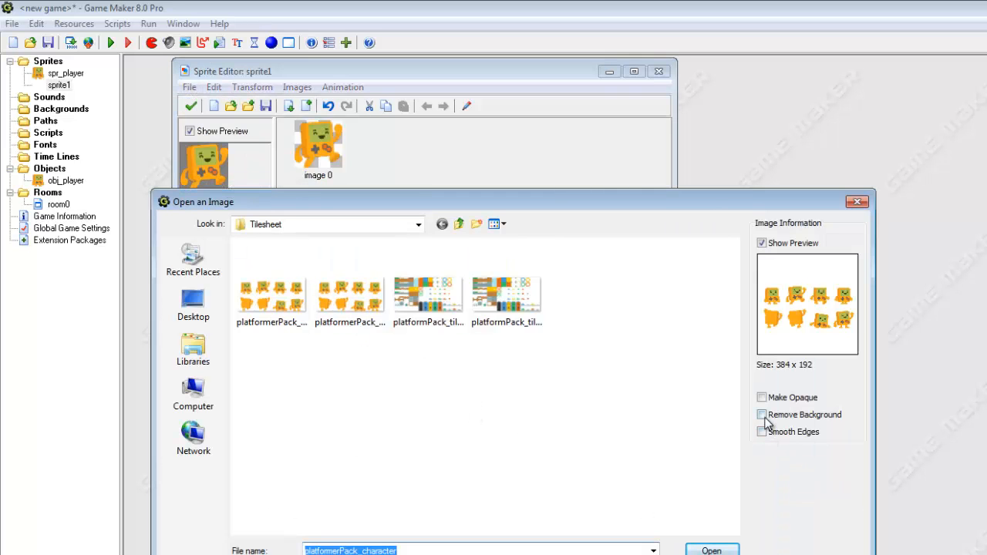
pyautogui.click(761, 415)
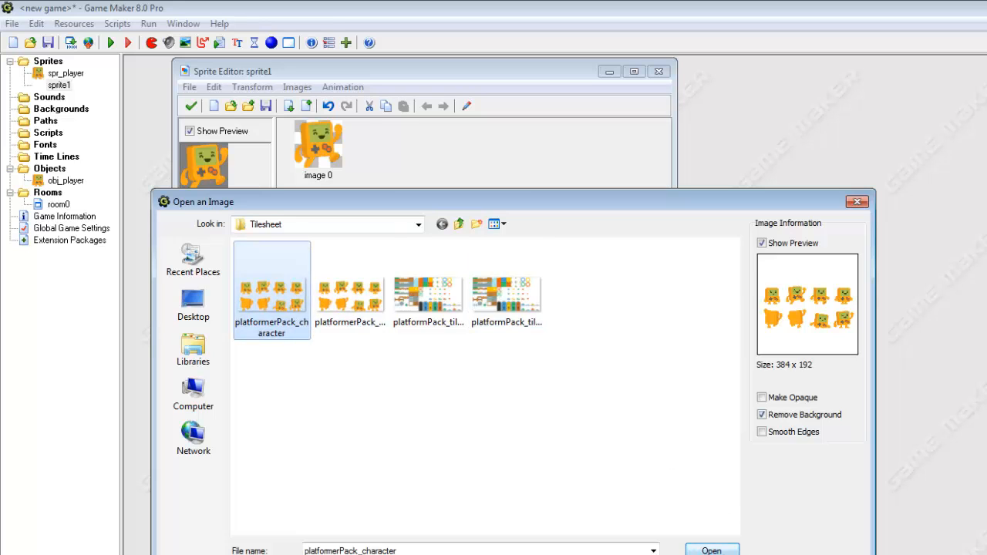
pyautogui.click(713, 550)
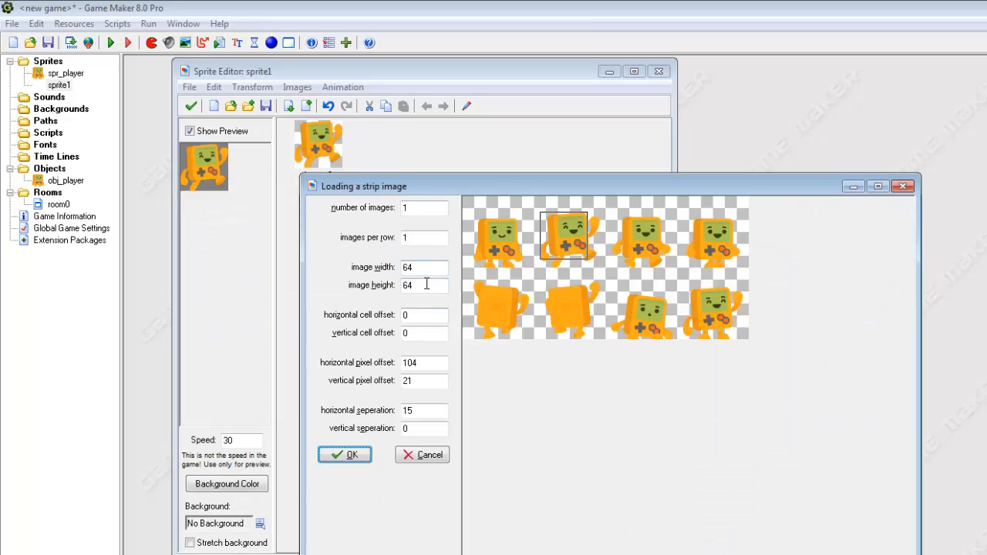
# Step: Set the strip image width to 80 and the image height to 75
pyautogui.moveTo(424, 268); pyautogui.dragTo(345, 256)
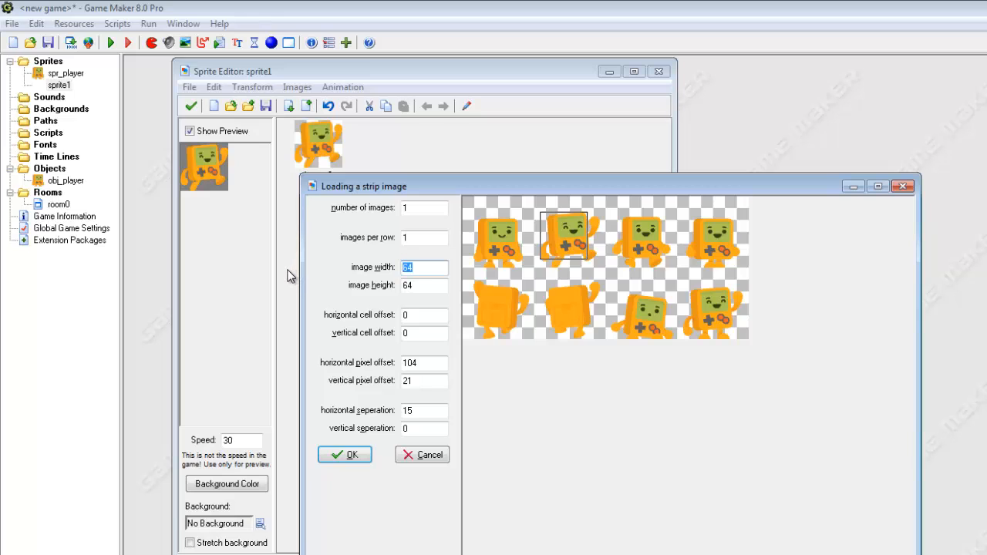
pyautogui.write('80')
pyautogui.moveTo(416, 286); pyautogui.dragTo(359, 289)
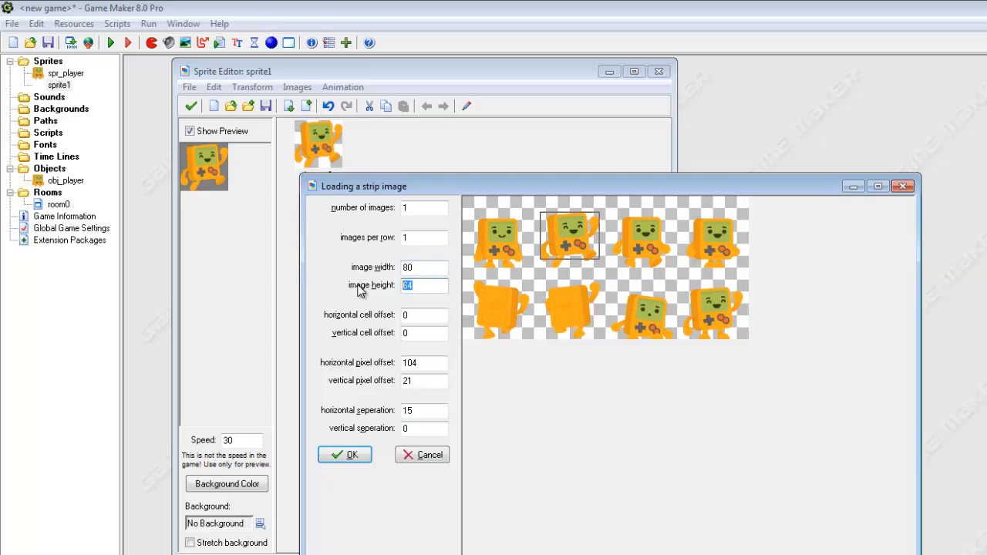
pyautogui.write('75')
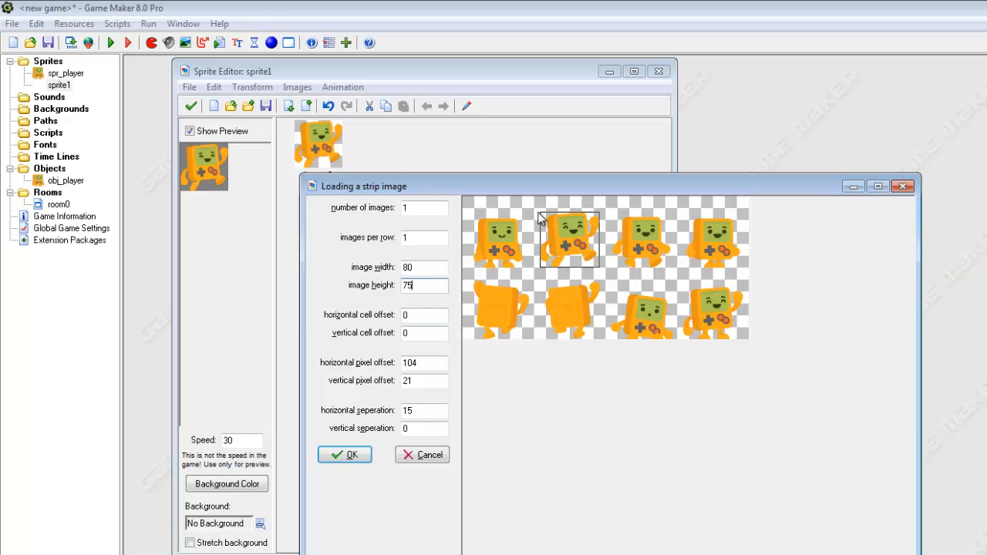
# Step: Move the strip frame onto the first character of the upper row at pixel offset 16, 28
pyautogui.moveTo(540, 219); pyautogui.dragTo(474, 217)
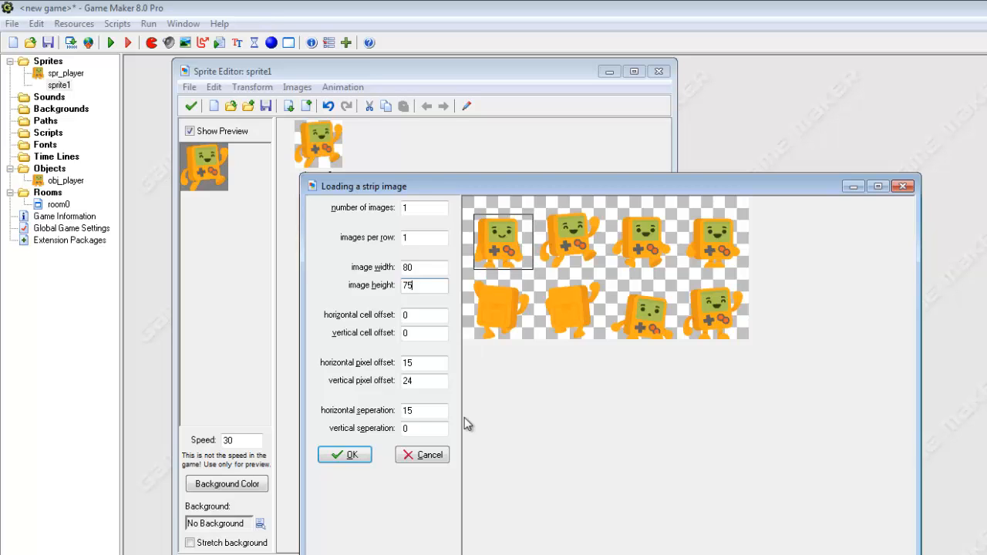
pyautogui.click(475, 219)
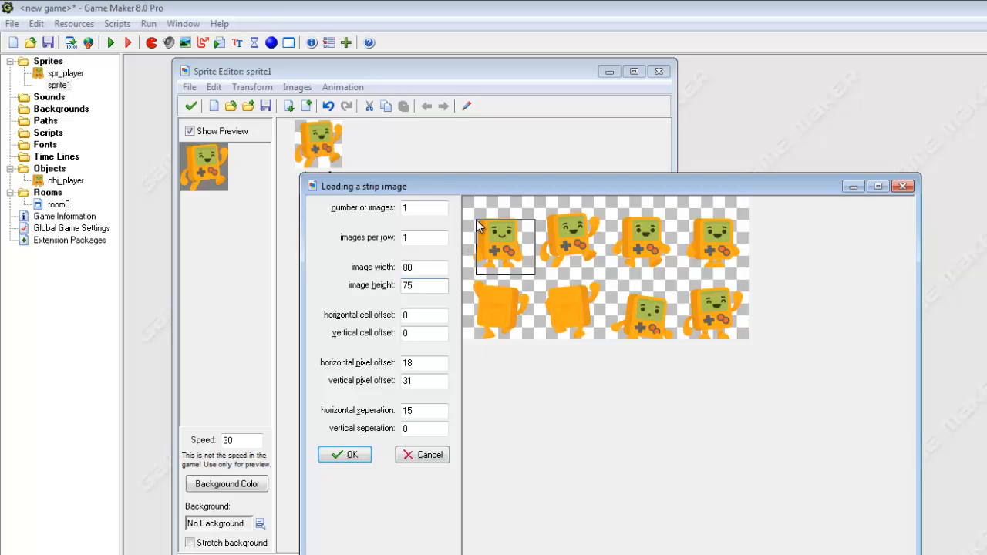
pyautogui.moveTo(476, 219); pyautogui.dragTo(474, 217)
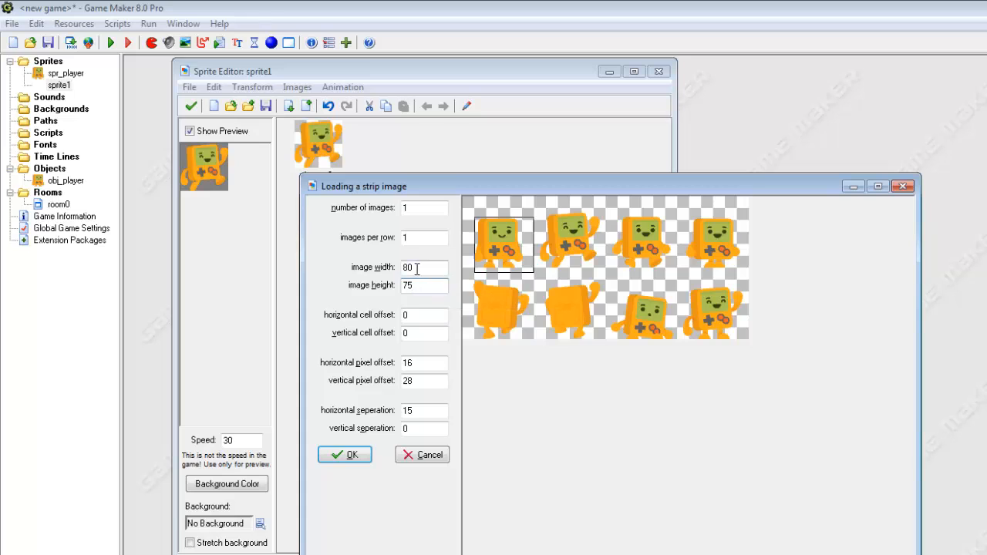
# Step: Try a strip image width of 75, and then set both the width and the height to 70
pyautogui.moveTo(416, 268); pyautogui.dragTo(374, 274)
pyautogui.write('75')
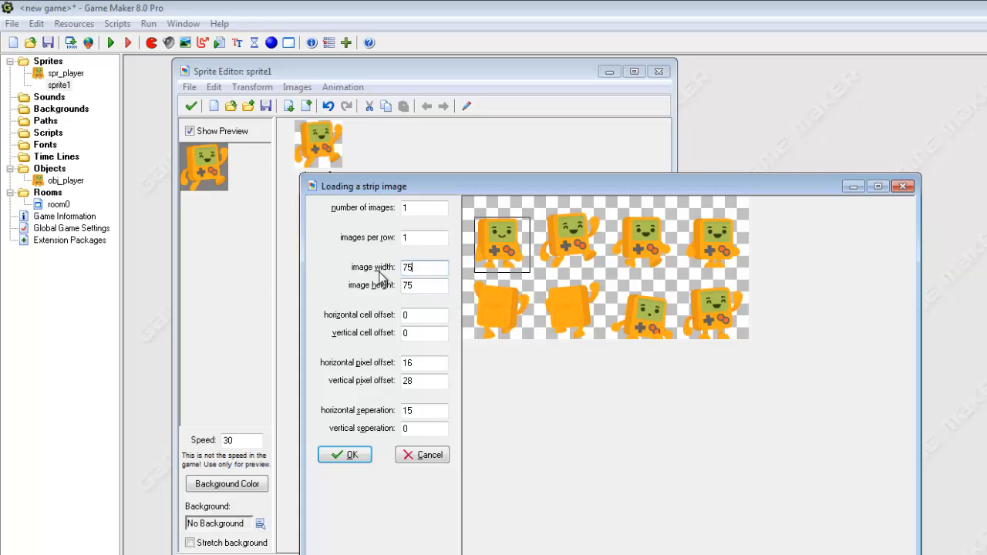
pyautogui.moveTo(404, 270); pyautogui.dragTo(346, 285)
pyautogui.write('70')
pyautogui.moveTo(417, 284); pyautogui.dragTo(370, 288)
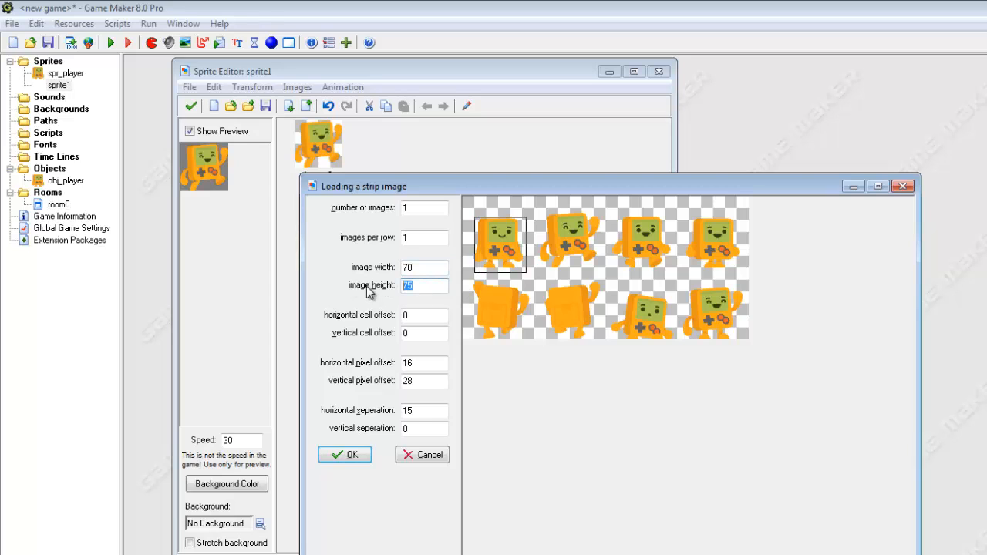
pyautogui.write('70')
# Step: Narrow the strip image width to 68 and insert the frame, keeping the original sprite size with stretched placement
pyautogui.hotkey('shift', 'Tab')
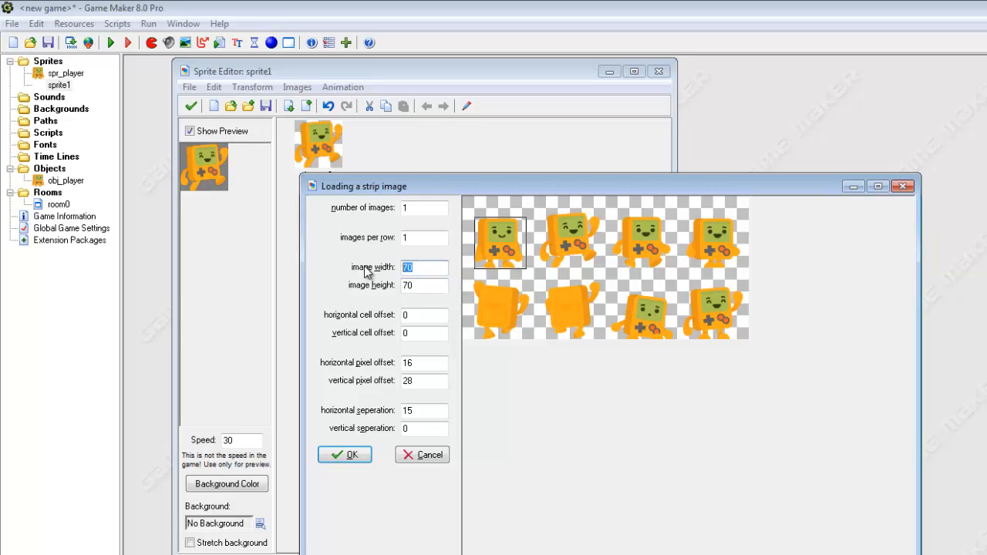
pyautogui.write('68')
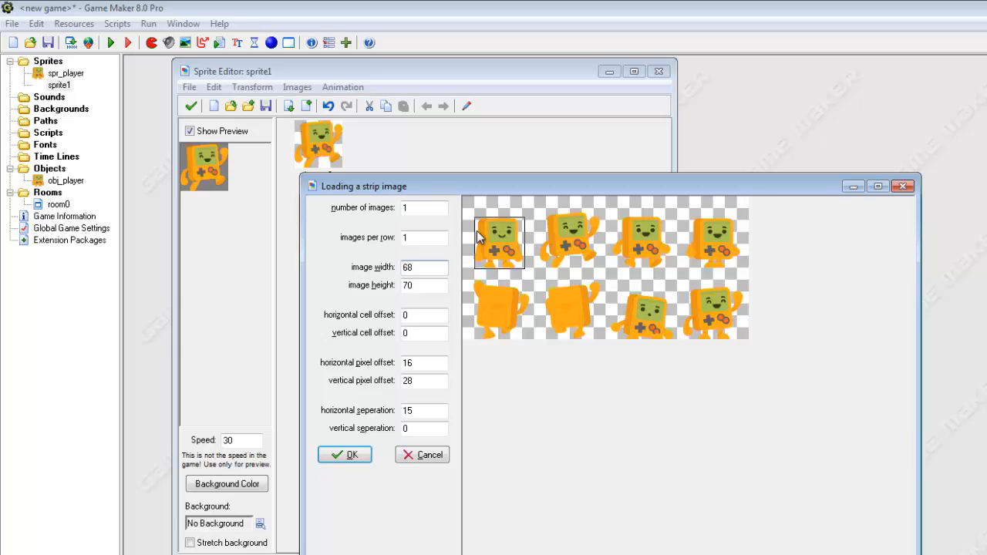
pyautogui.click(345, 454)
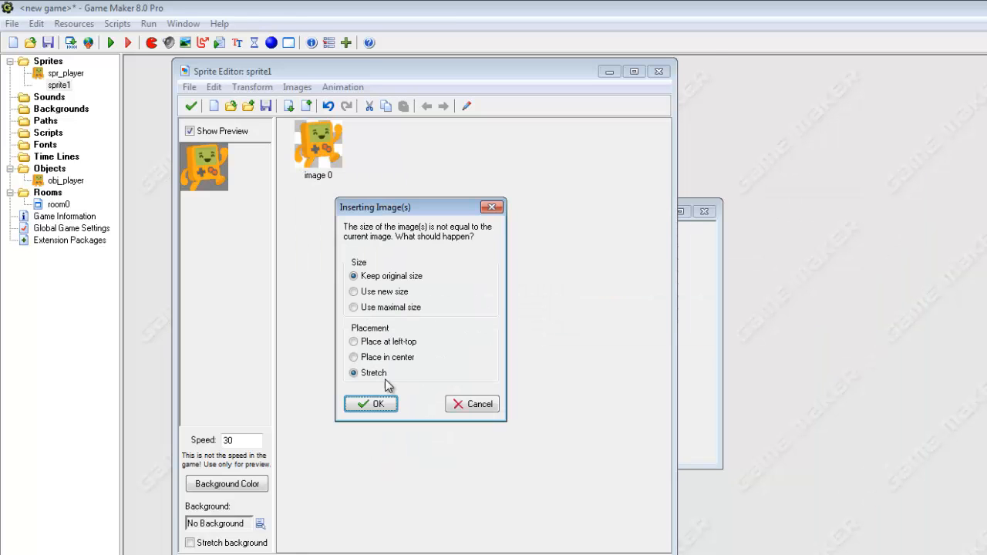
pyautogui.click(371, 405)
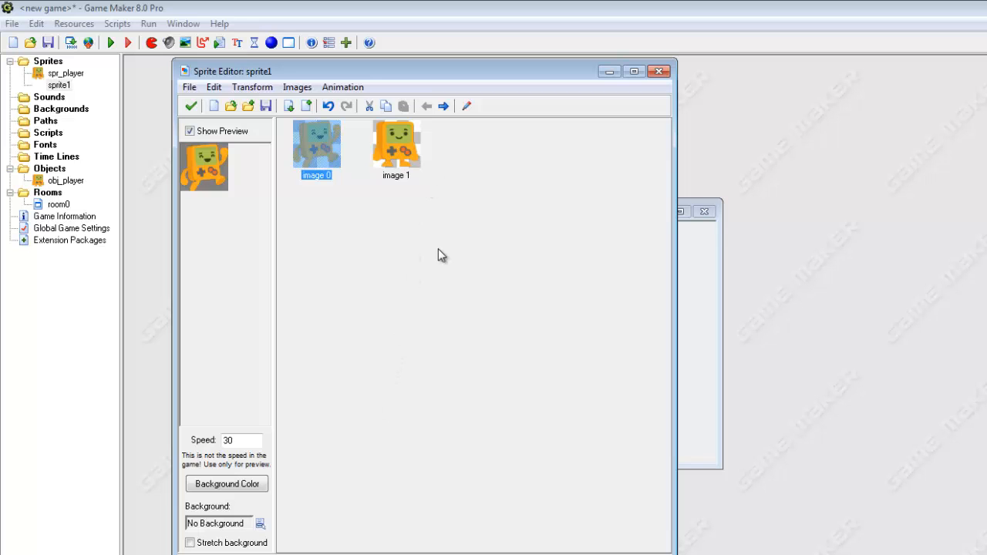
# Step: Move the newly inserted standing character image ahead of the waving one in the sprite
pyautogui.click(396, 147)
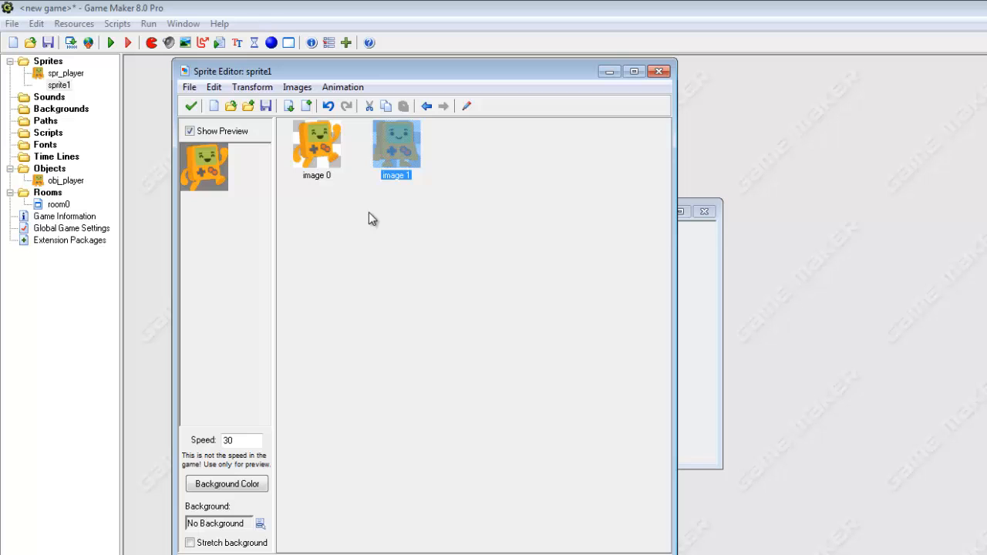
pyautogui.click(427, 107)
pyautogui.click(371, 241)
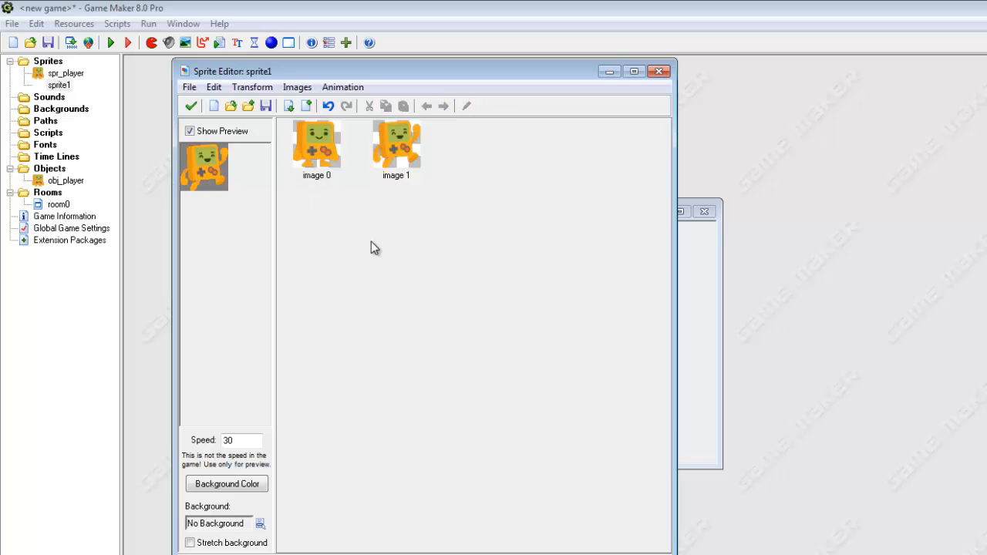
# Step: Start adding a frame from the platformerPack_character tilesheet as a strip, with its background removed
pyautogui.click(398, 166)
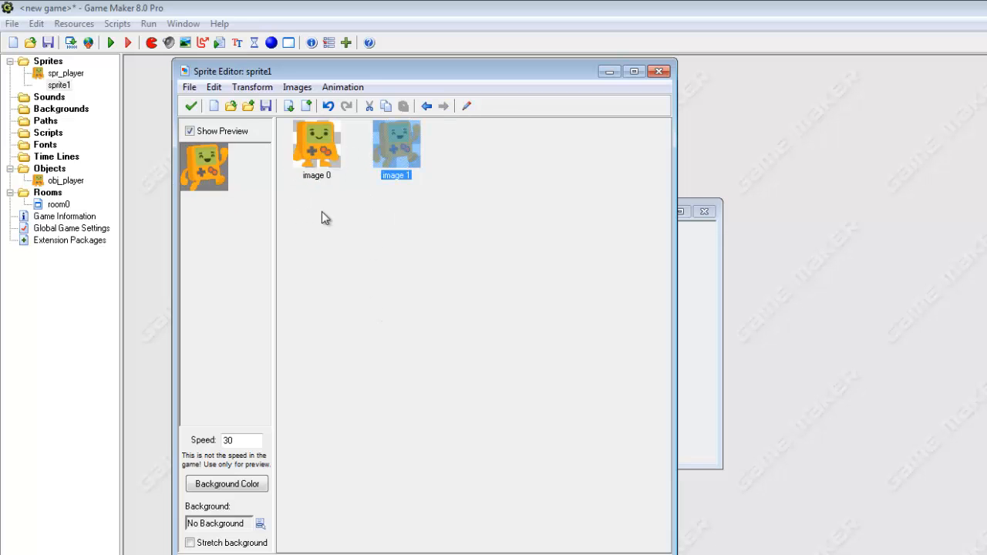
pyautogui.click(189, 88)
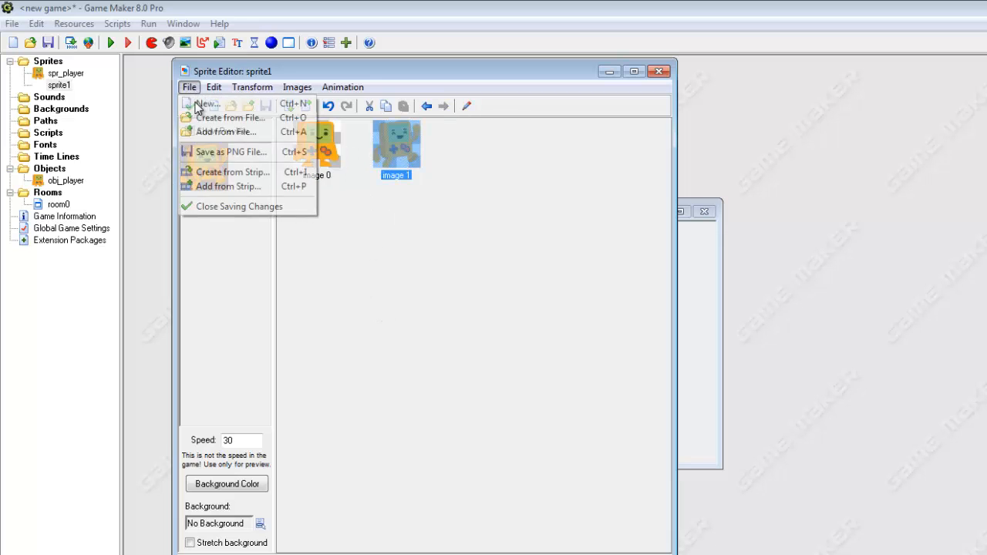
pyautogui.click(236, 188)
pyautogui.click(761, 414)
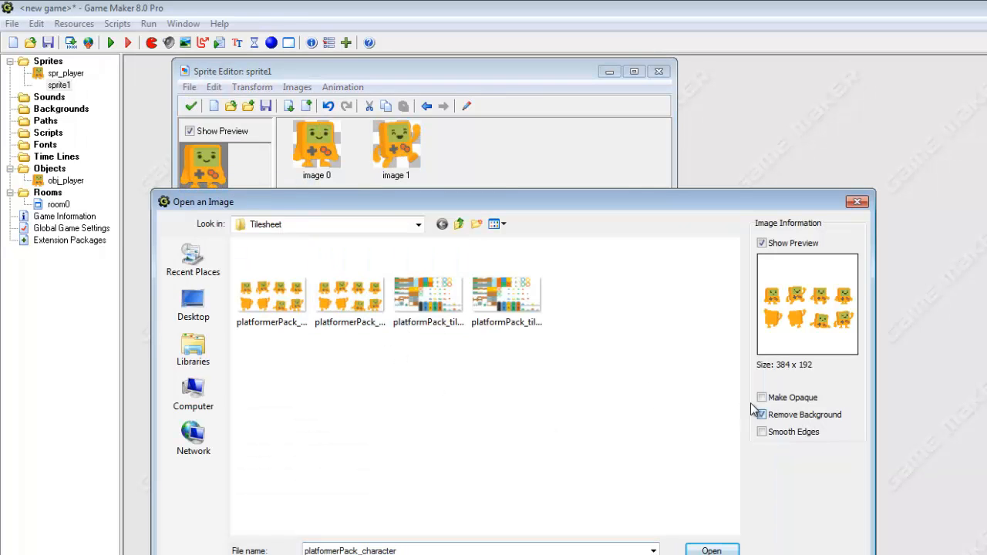
pyautogui.click(279, 308)
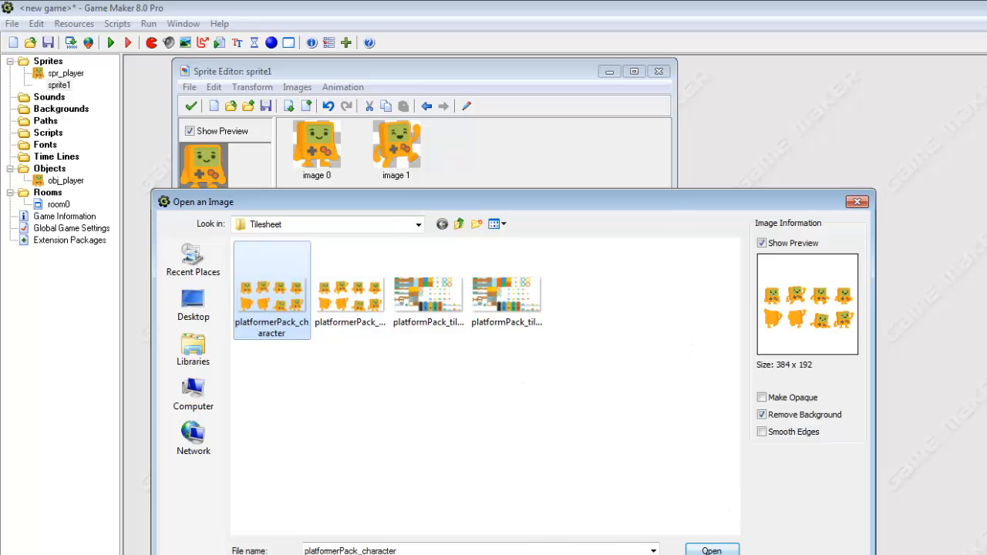
pyautogui.click(711, 551)
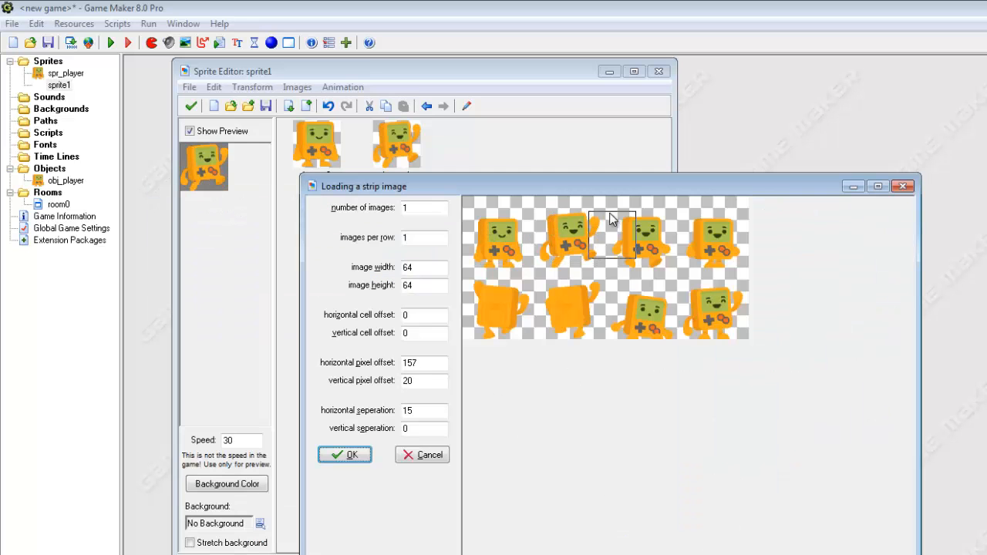
# Step: Place the strip frame on the third character of the upper row and set the image width and height to 75
pyautogui.moveTo(609, 220); pyautogui.dragTo(614, 222)
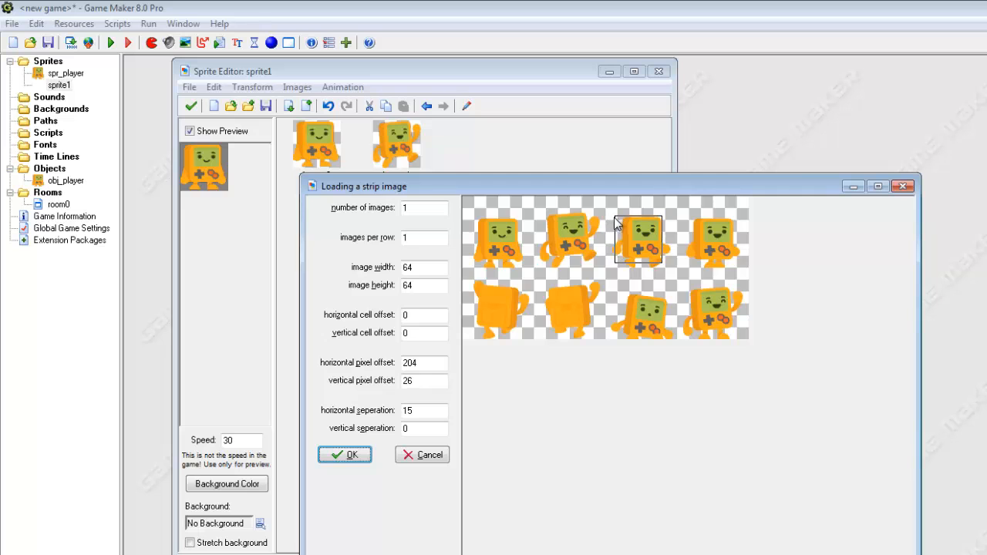
pyautogui.moveTo(425, 268); pyautogui.dragTo(345, 282)
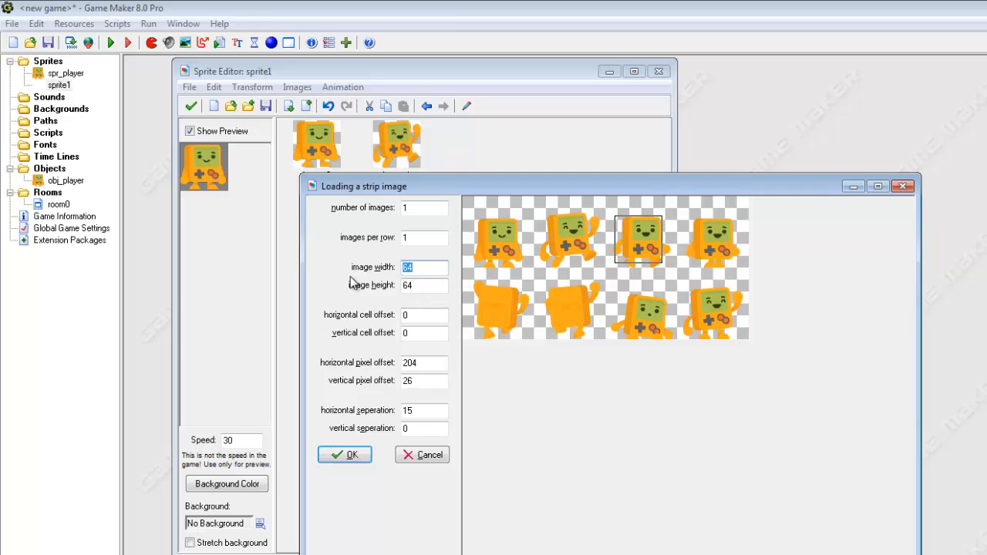
pyautogui.write('75')
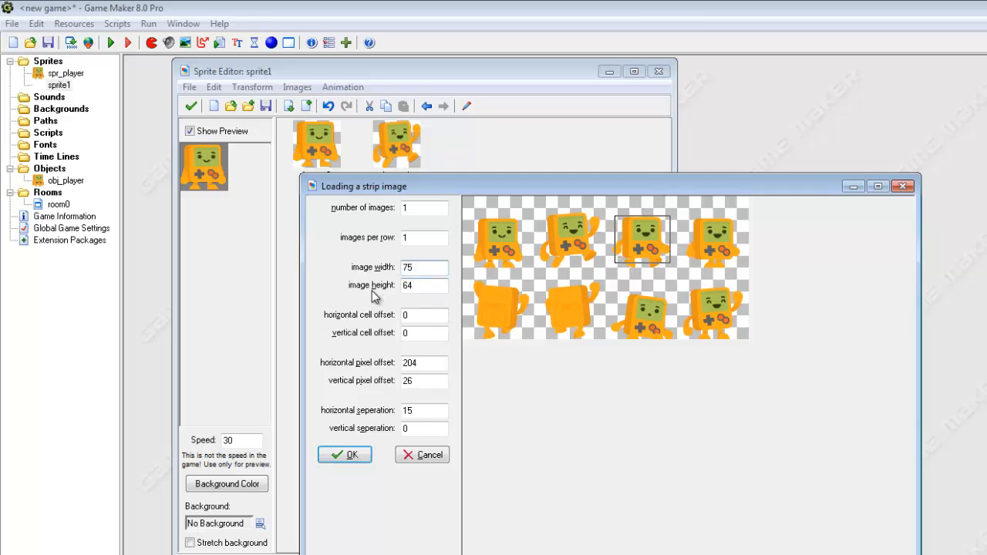
pyautogui.moveTo(413, 285); pyautogui.dragTo(374, 299)
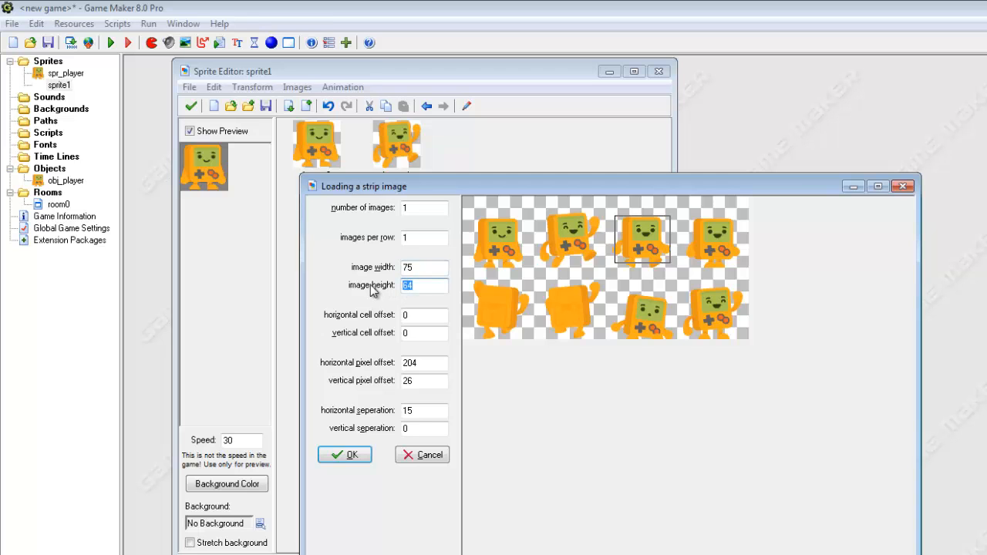
pyautogui.write('75')
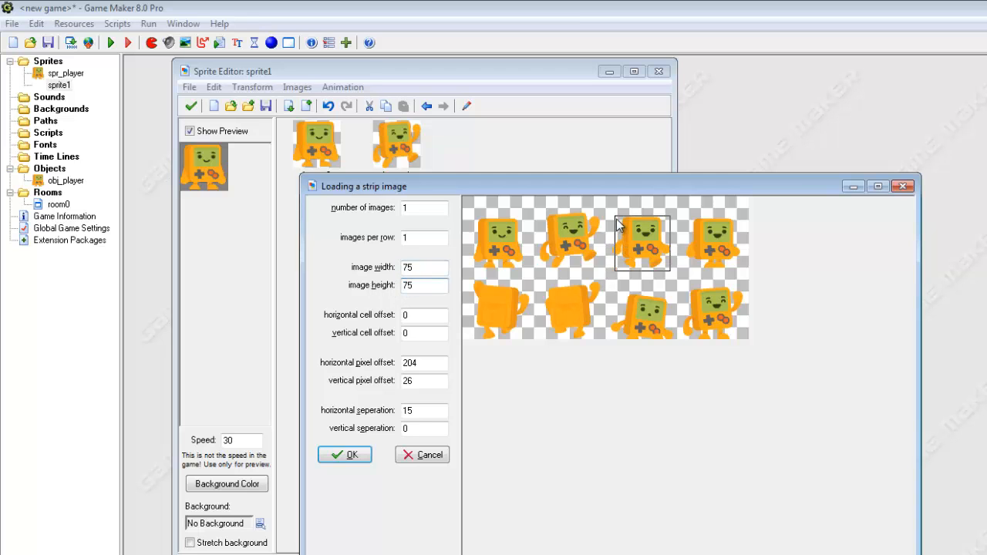
# Step: Shift the strip frame to pixel offset 200, 28, widen it to 80, and insert the image into the sprite
pyautogui.moveTo(617, 226); pyautogui.dragTo(616, 223)
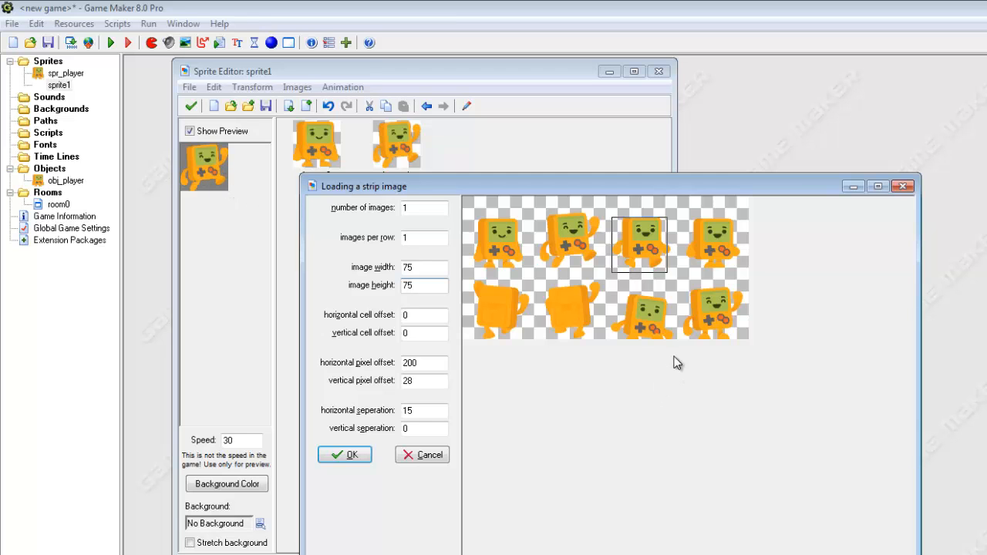
pyautogui.doubleClick(409, 267)
pyautogui.write('80')
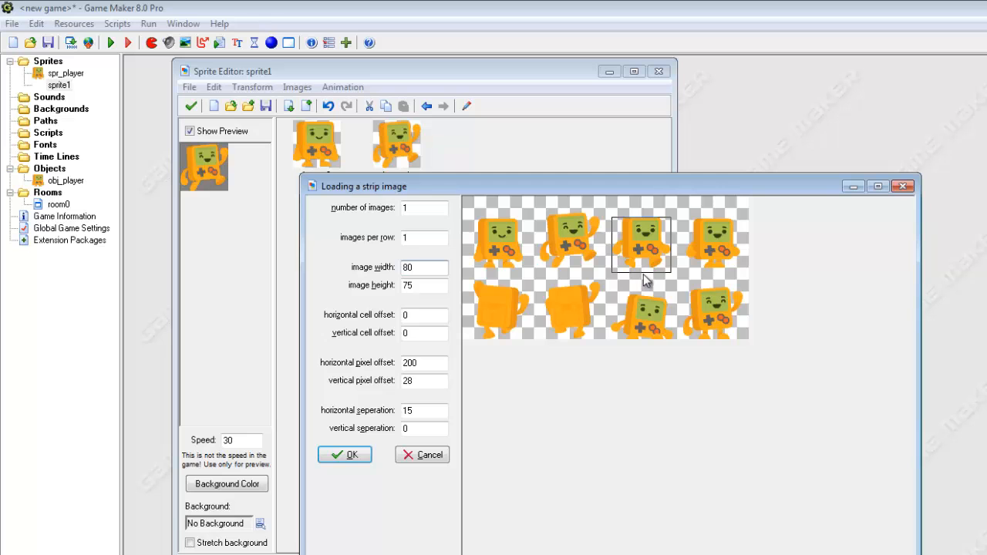
pyautogui.click(352, 455)
pyautogui.click(369, 405)
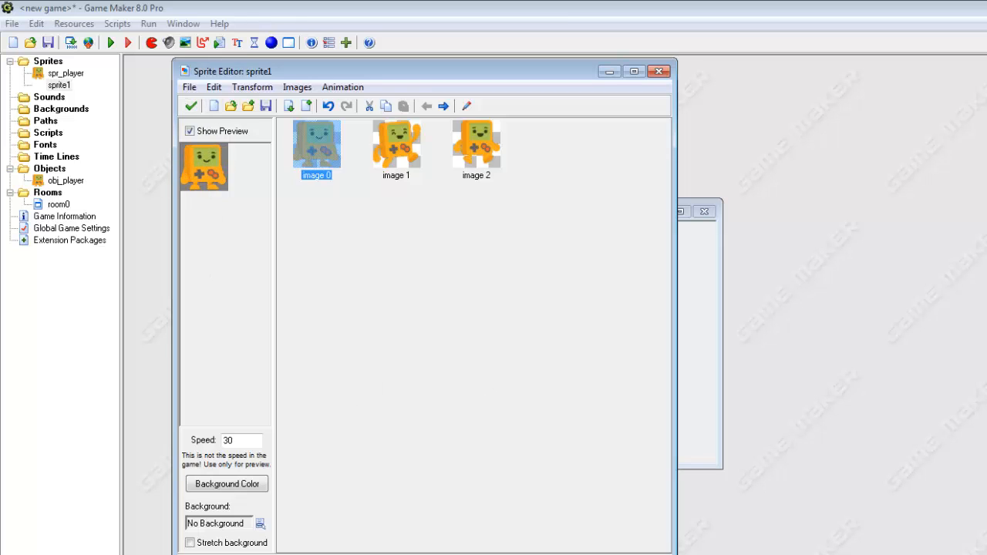
# Step: Save the edited images to the sprite and rename it spr_player2
pyautogui.press('F9')
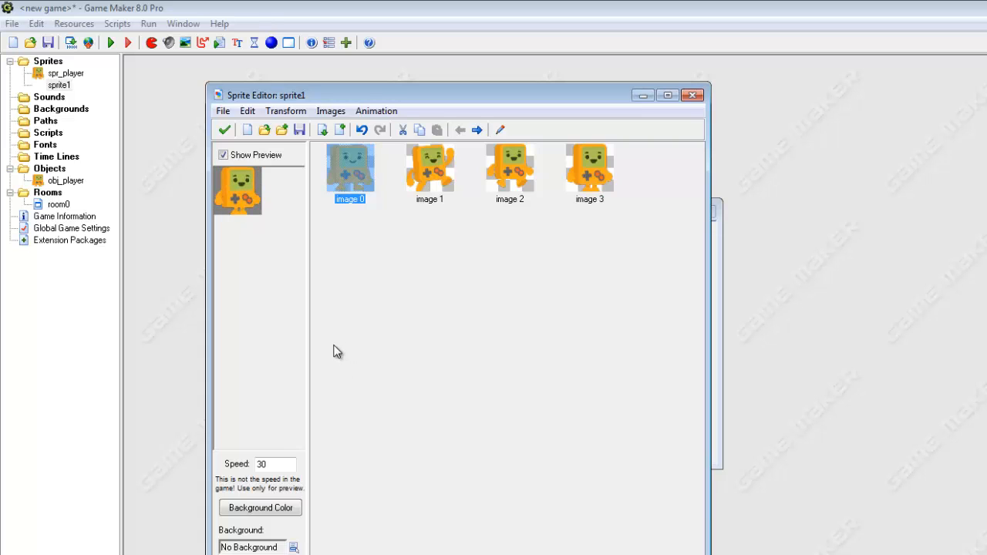
pyautogui.click(224, 129)
pyautogui.doubleClick(336, 234)
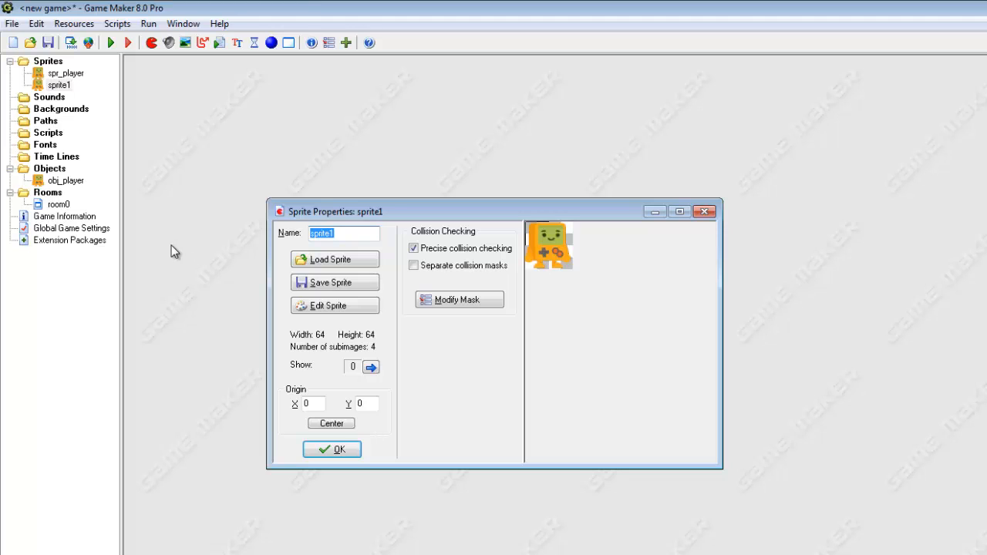
pyautogui.write('s')
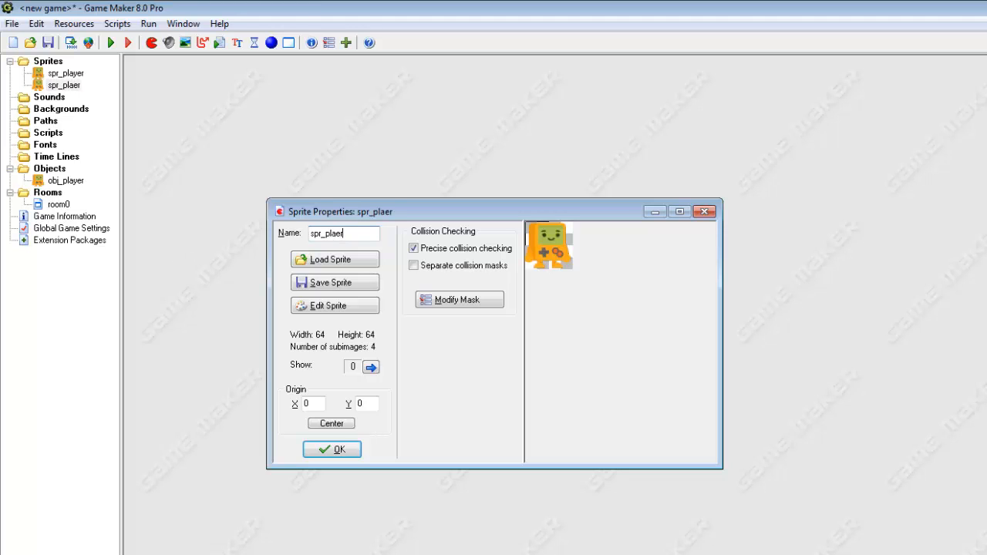
pyautogui.write('pr_player2')
pyautogui.click(332, 450)
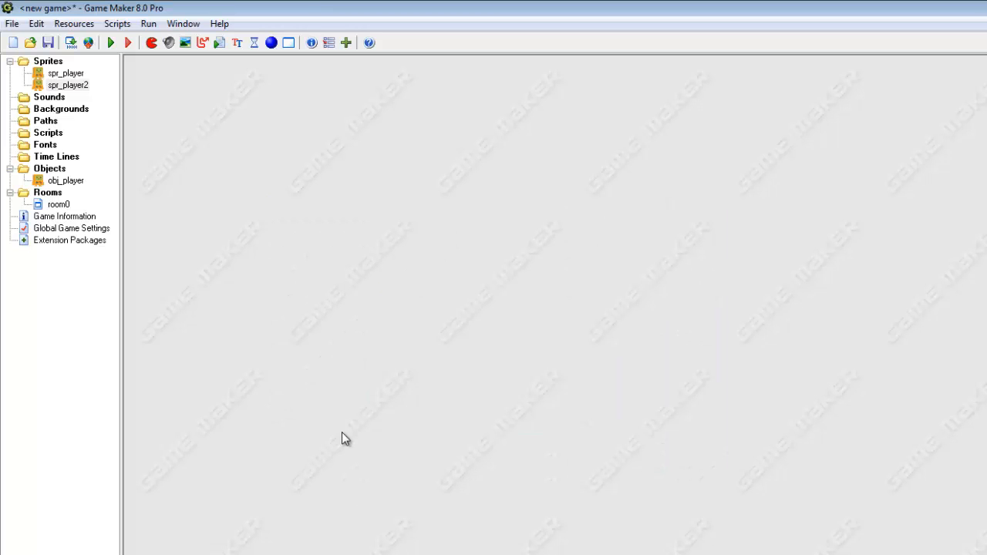
# Step: Create an object named obj_player2 that uses the spr_player2 sprite
pyautogui.rightClick(58, 172)
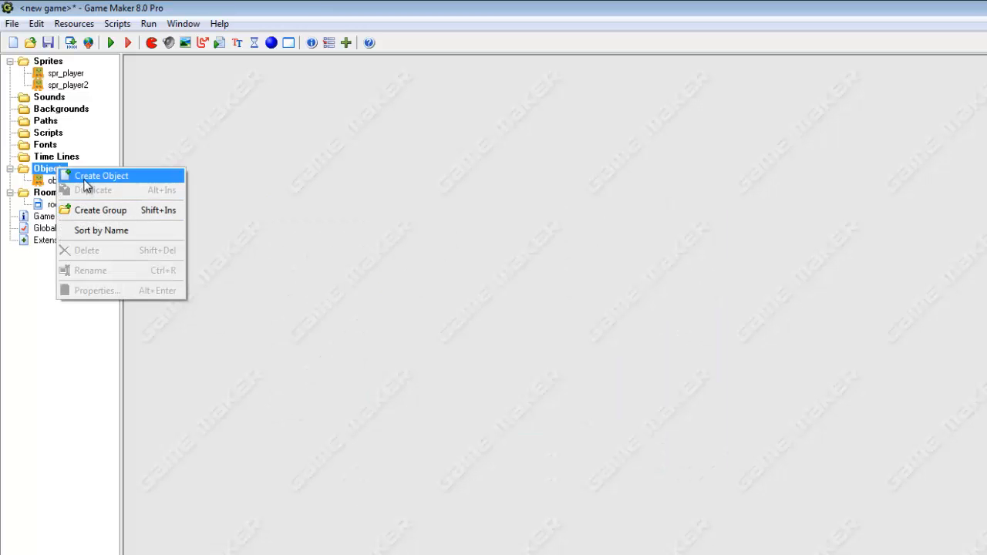
pyautogui.click(78, 175)
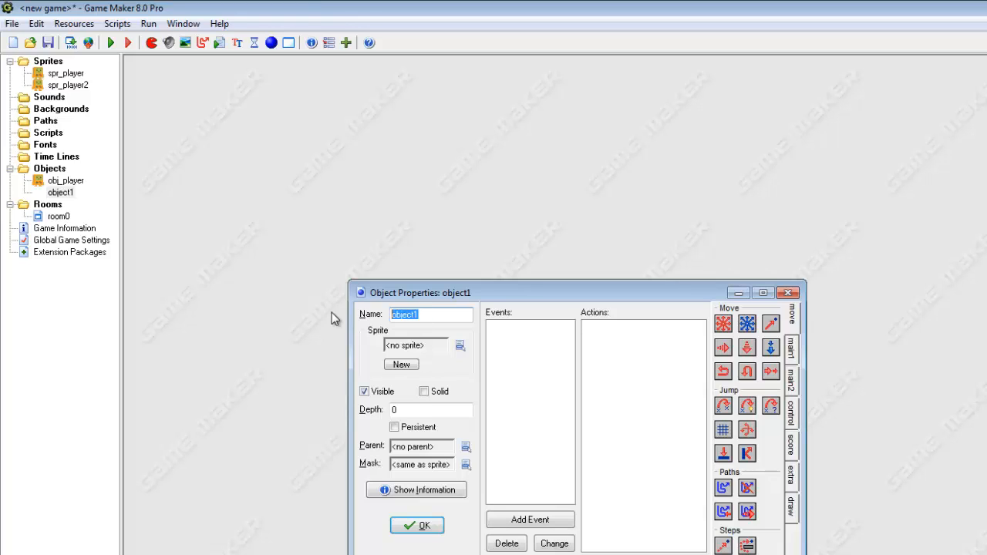
pyautogui.write('obj')
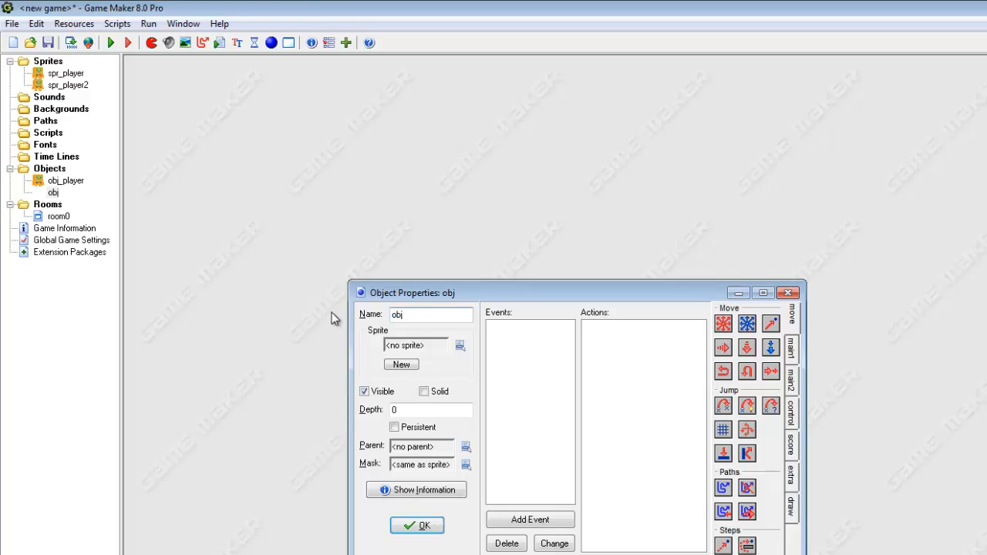
pyautogui.write('_player2')
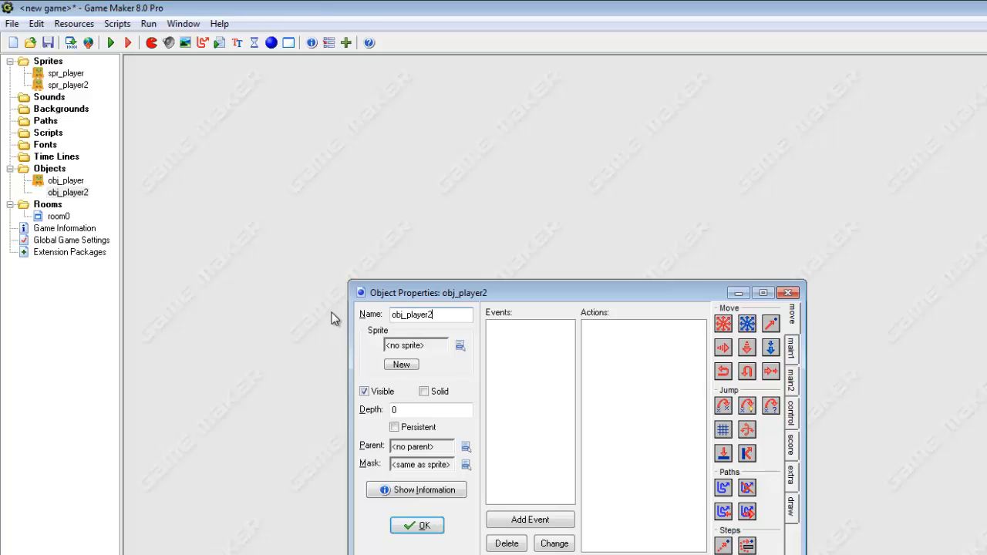
pyautogui.click(460, 346)
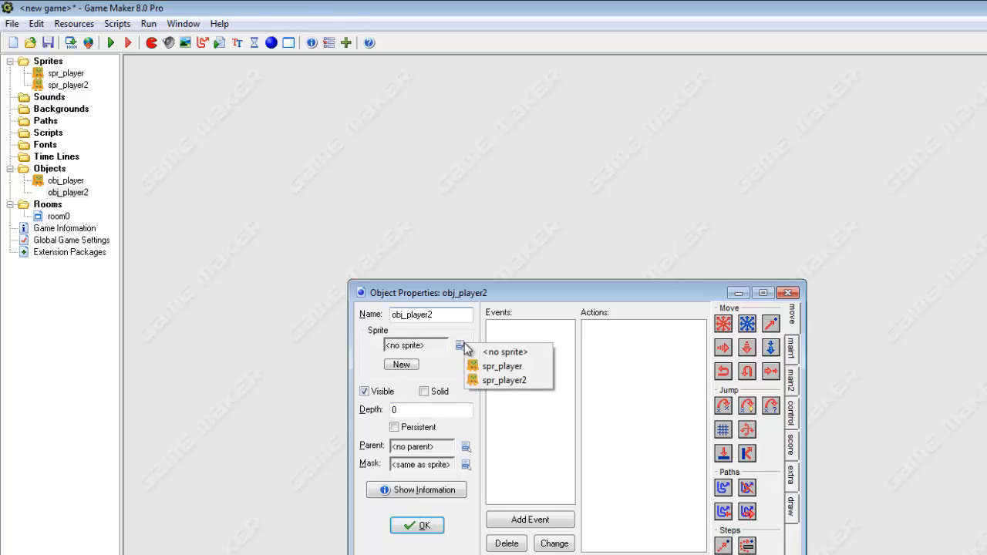
pyautogui.click(502, 380)
pyautogui.click(417, 525)
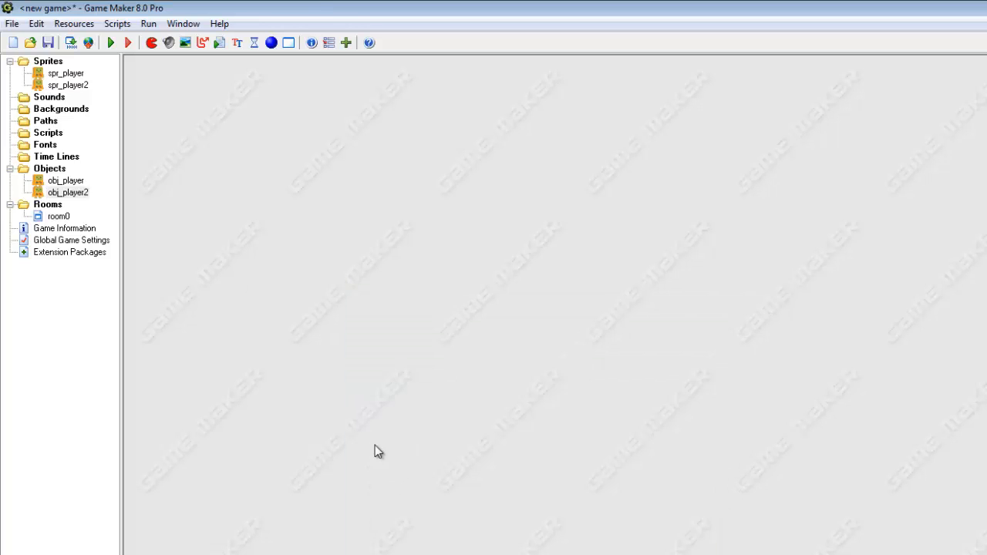
# Step: In room0's fourth grid row, place obj_player2 in the seventh cell and obj_player in the third, and save the room
pyautogui.doubleClick(39, 217)
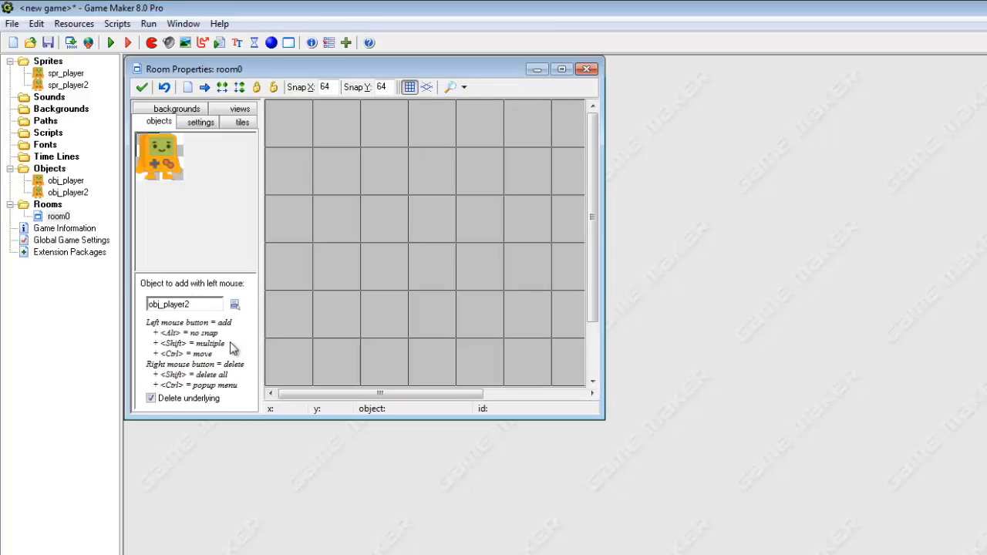
pyautogui.moveTo(607, 418); pyautogui.dragTo(838, 554)
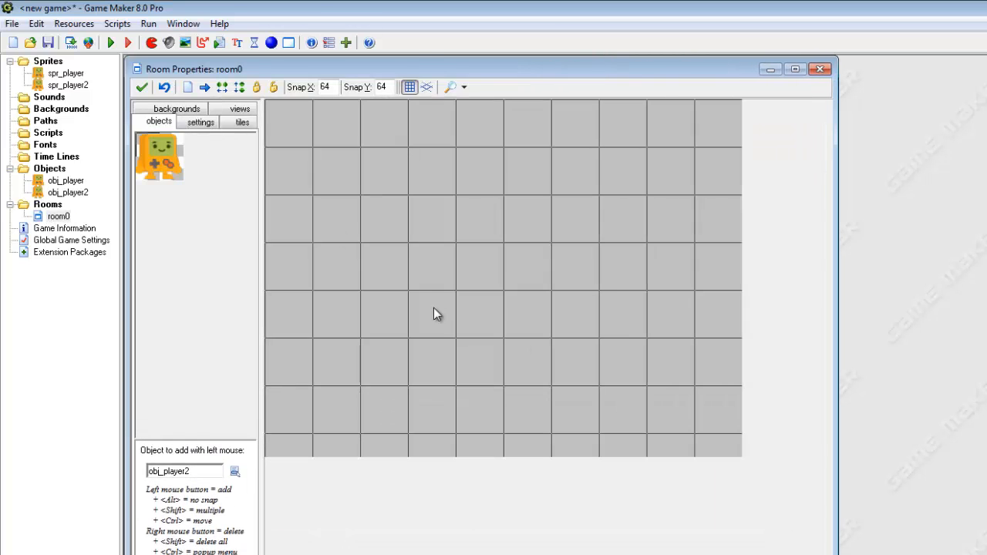
pyautogui.click(562, 255)
pyautogui.click(235, 473)
pyautogui.click(286, 478)
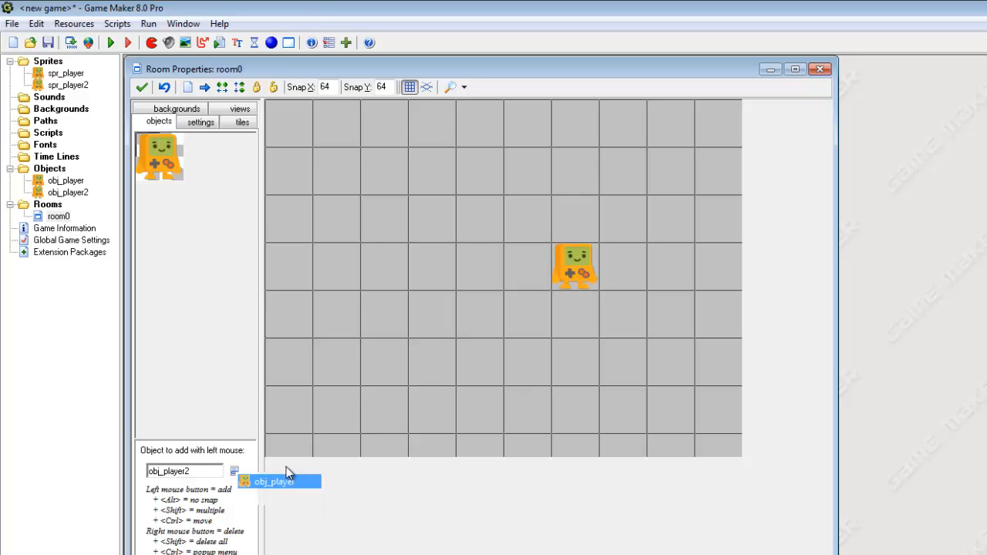
pyautogui.click(369, 256)
pyautogui.click(141, 87)
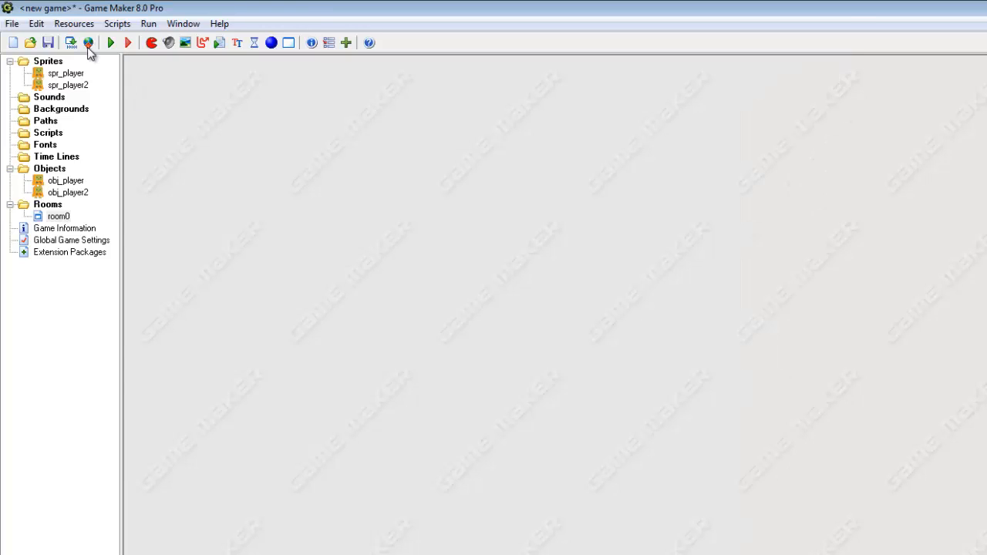
# Step: Run the game to compare the animations of the two player objects, and close it
pyautogui.click(111, 43)
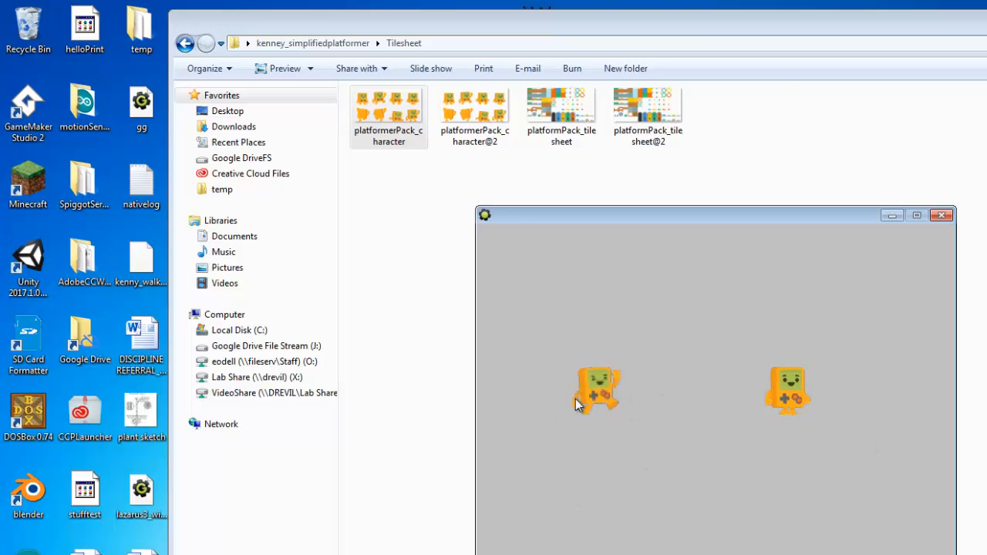
pyautogui.click(941, 215)
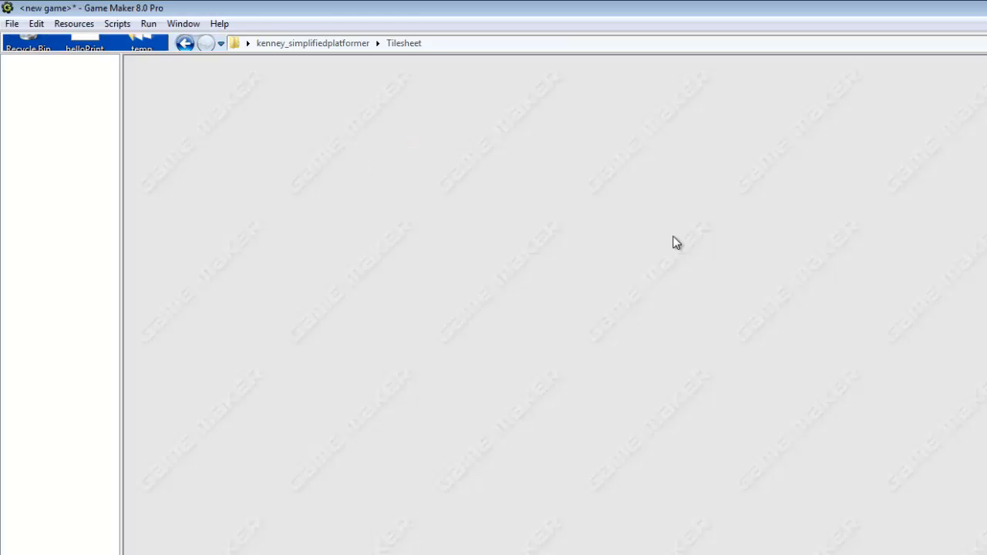
# Step: Review the subimages of spr_player in the sprite editor and close the sprite
pyautogui.doubleClick(66, 74)
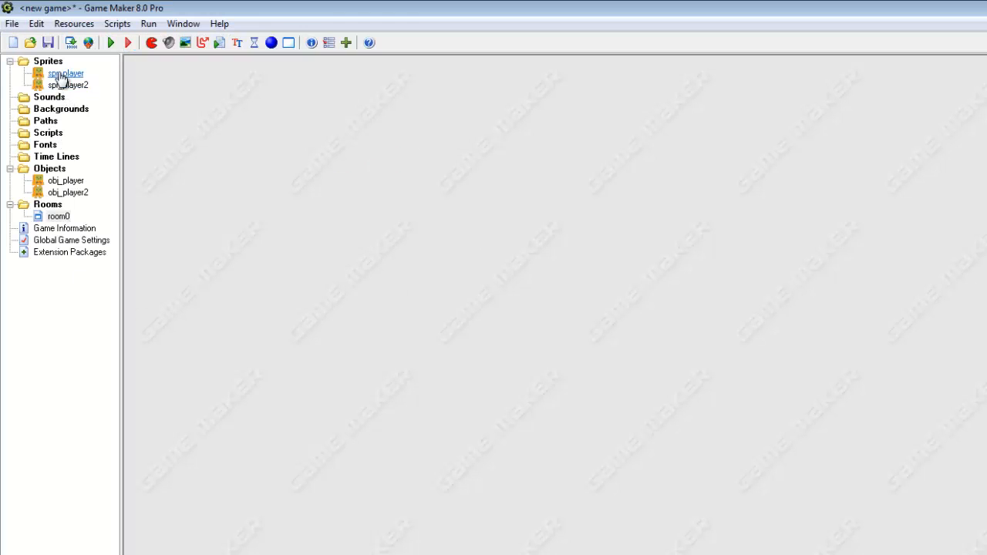
pyautogui.click(207, 183)
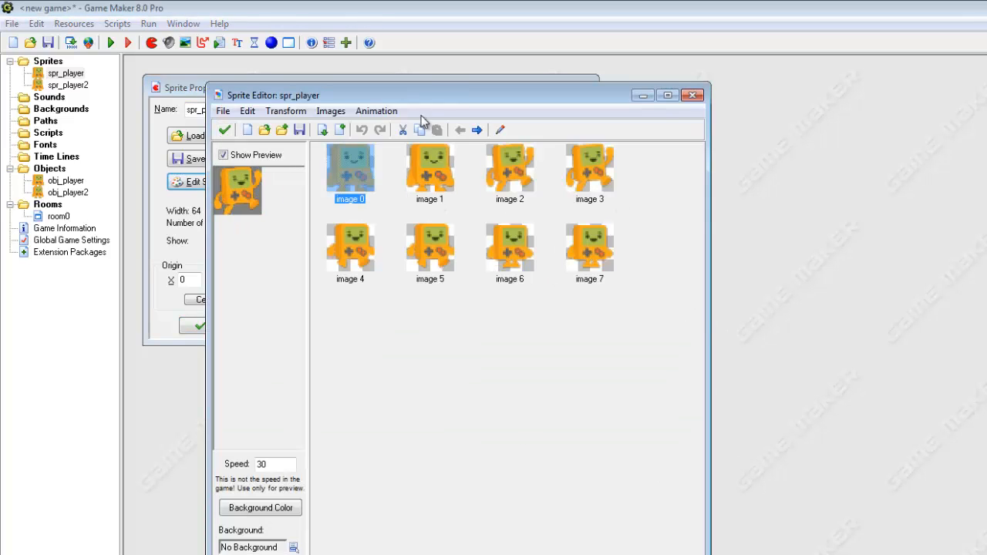
pyautogui.moveTo(252, 94); pyautogui.dragTo(798, 133)
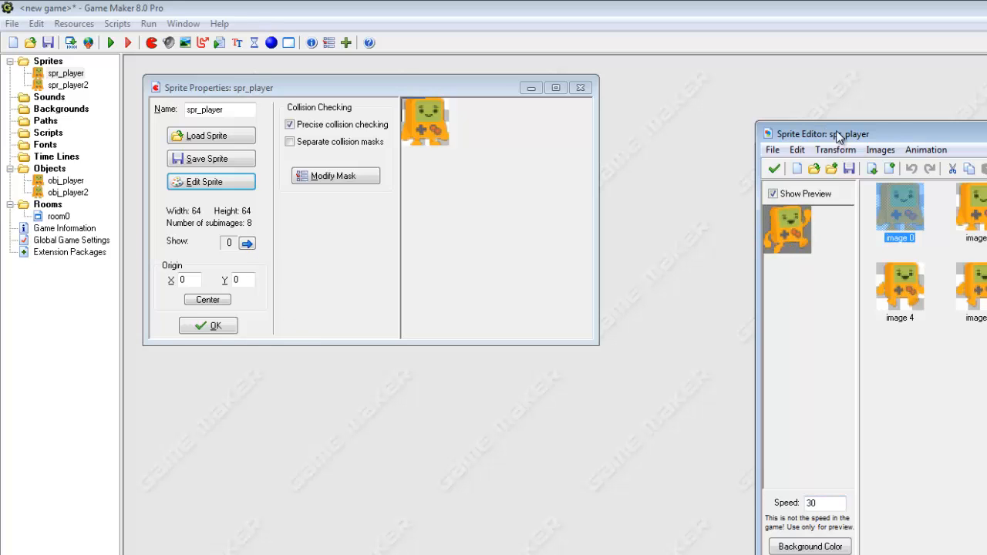
pyautogui.moveTo(837, 136); pyautogui.dragTo(835, 98)
pyautogui.click(775, 130)
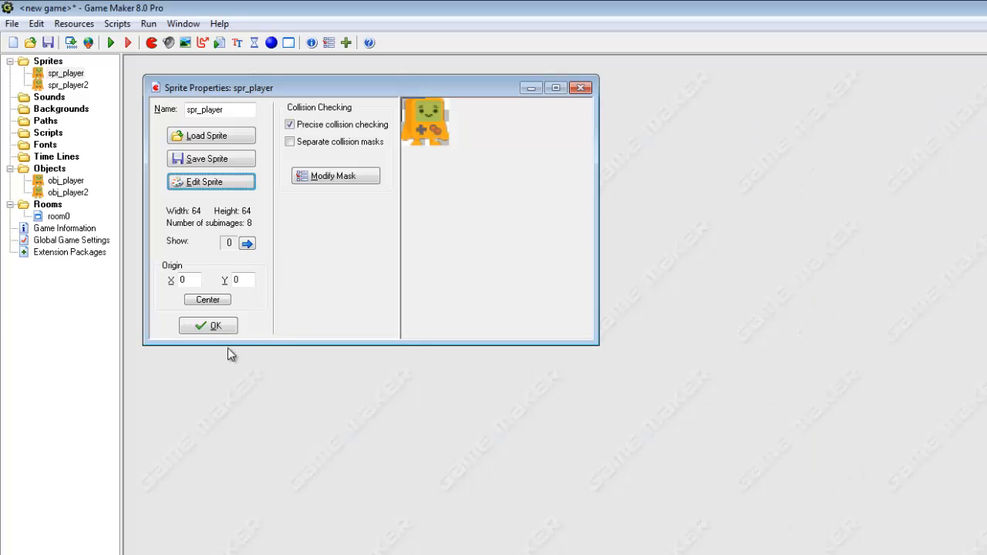
pyautogui.click(209, 324)
# Step: Stretch the animation of spr_player2 to 8 frames and keep the change
pyautogui.doubleClick(68, 85)
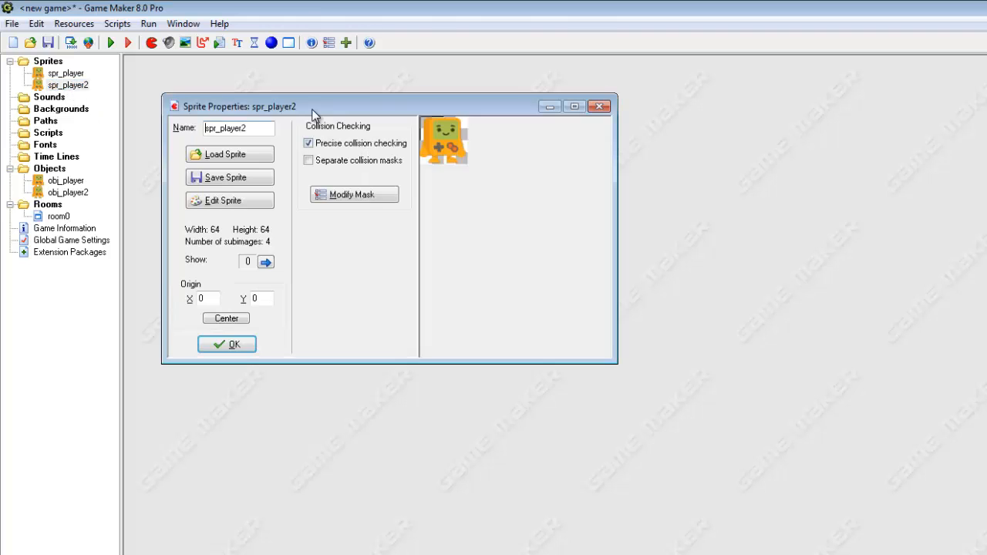
pyautogui.click(223, 202)
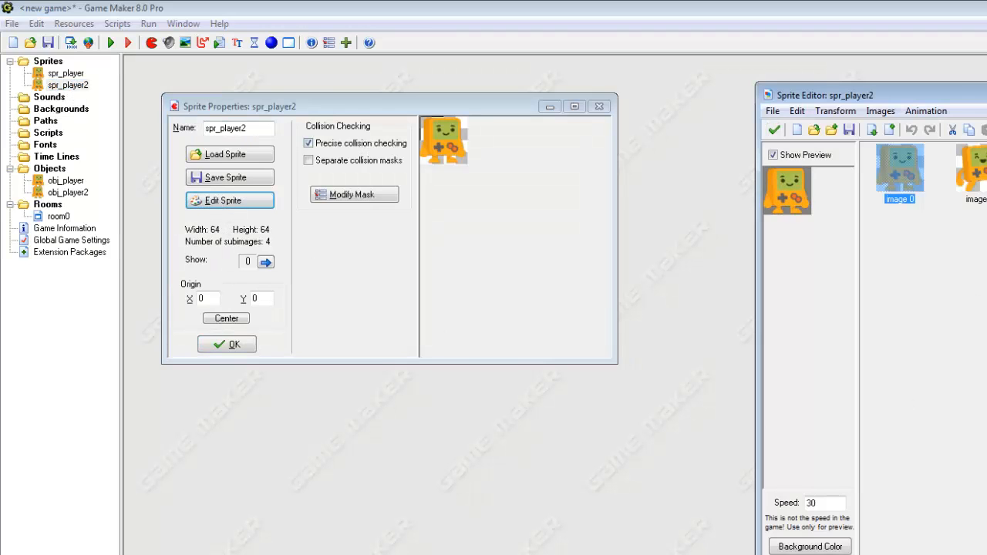
pyautogui.moveTo(910, 95); pyautogui.dragTo(429, 92)
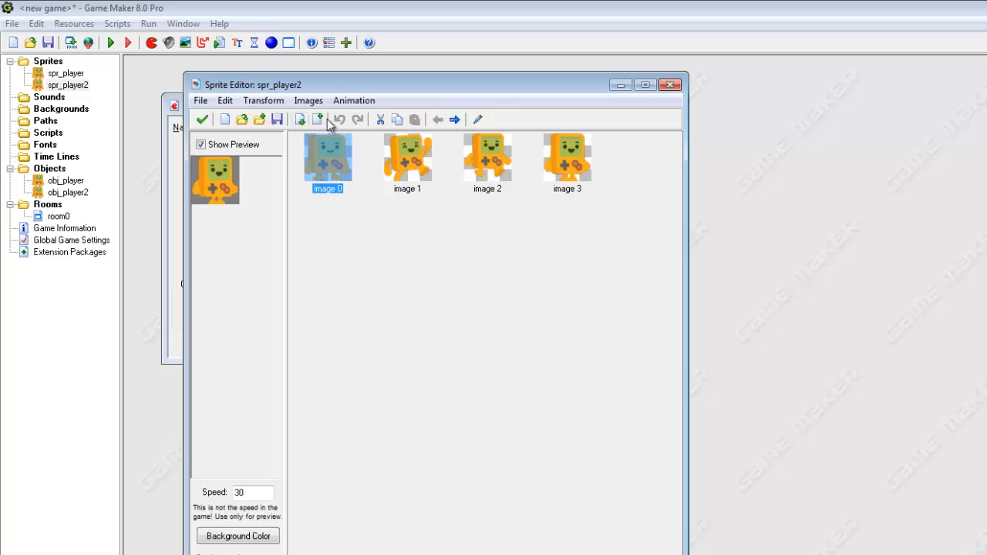
pyautogui.click(354, 101)
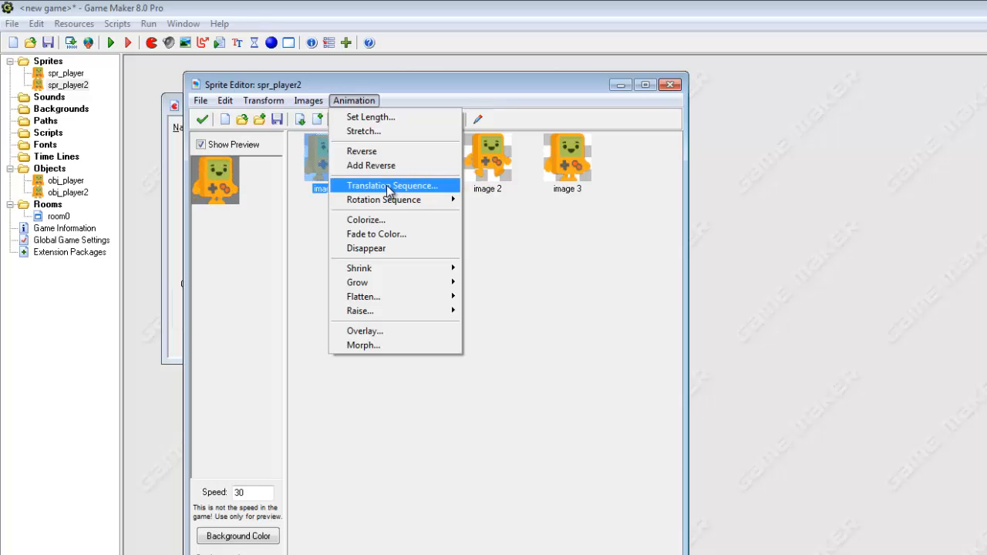
pyautogui.moveTo(394, 206)
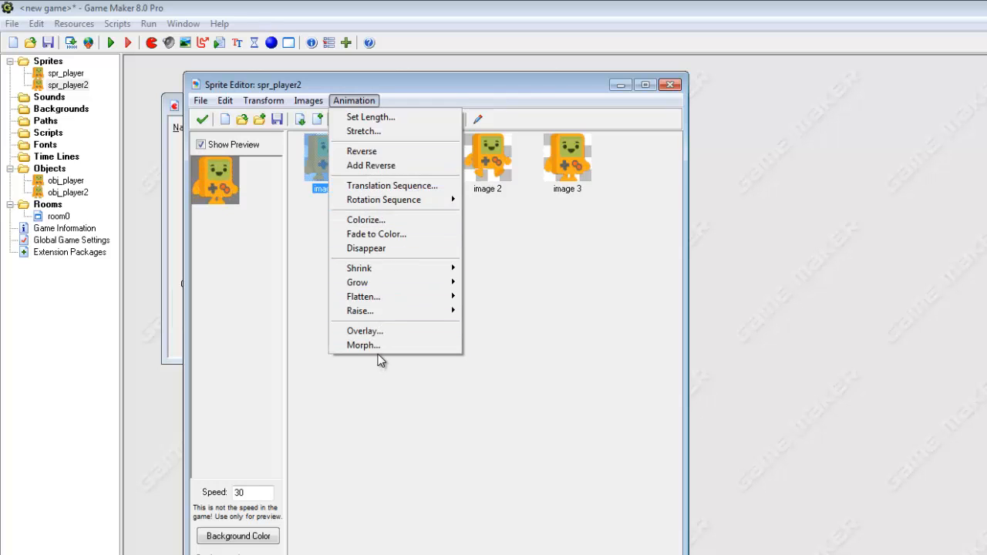
pyautogui.click(389, 131)
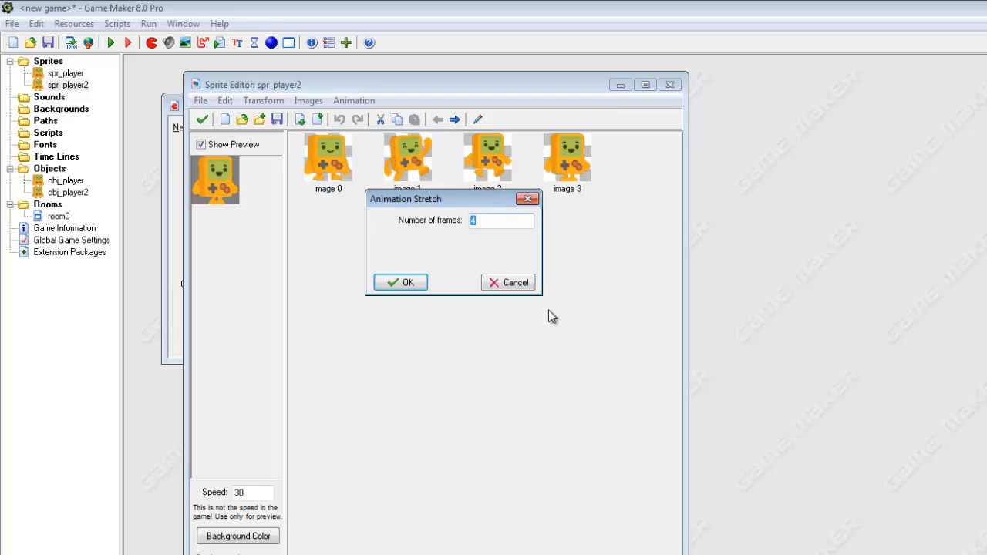
pyautogui.write('8')
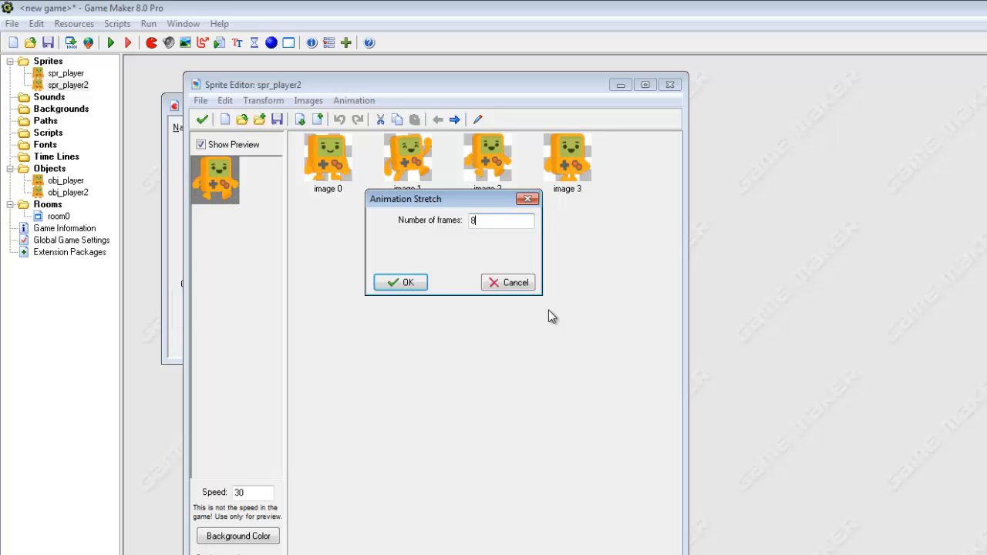
pyautogui.click(403, 282)
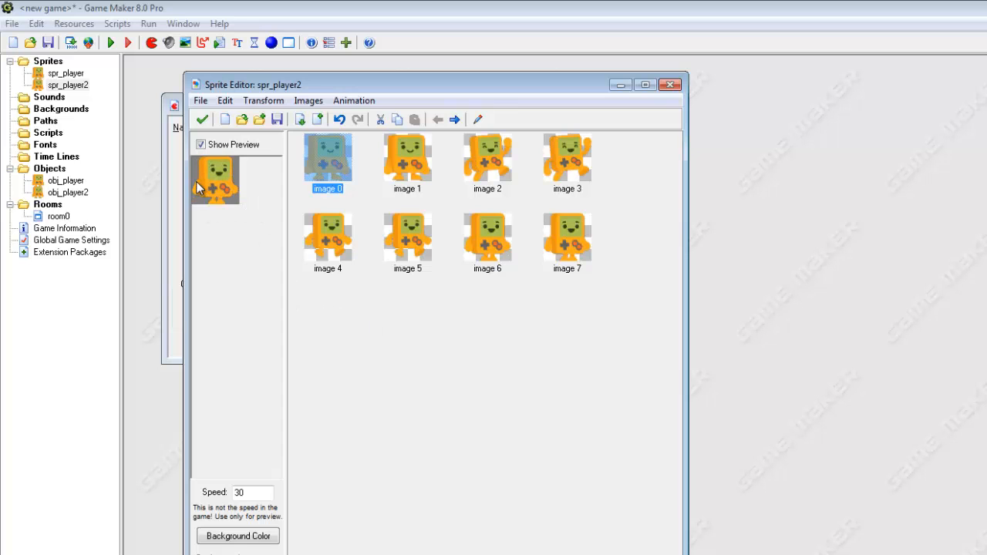
pyautogui.click(202, 120)
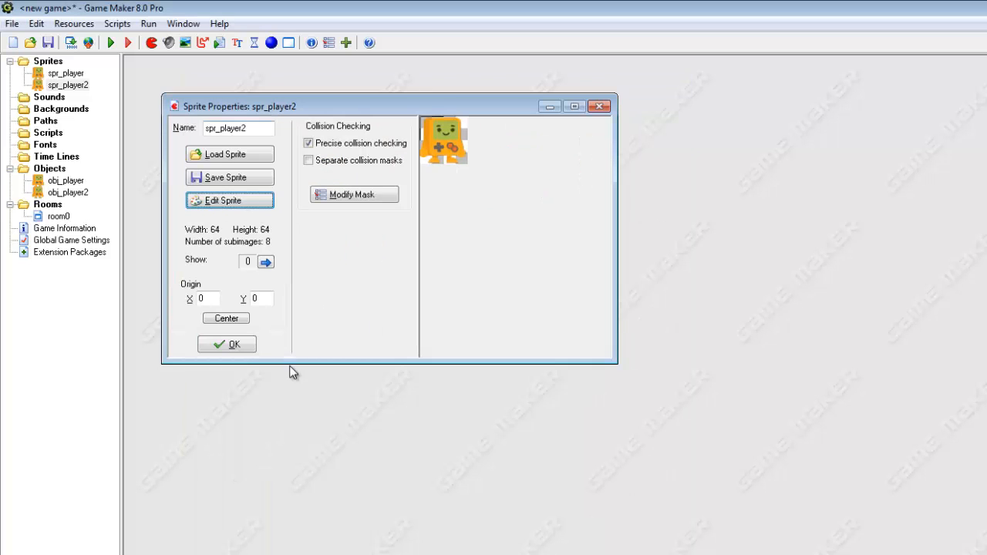
# Step: Colorize all images of spr_player2 red, with the hue at its minimum
pyautogui.click(230, 200)
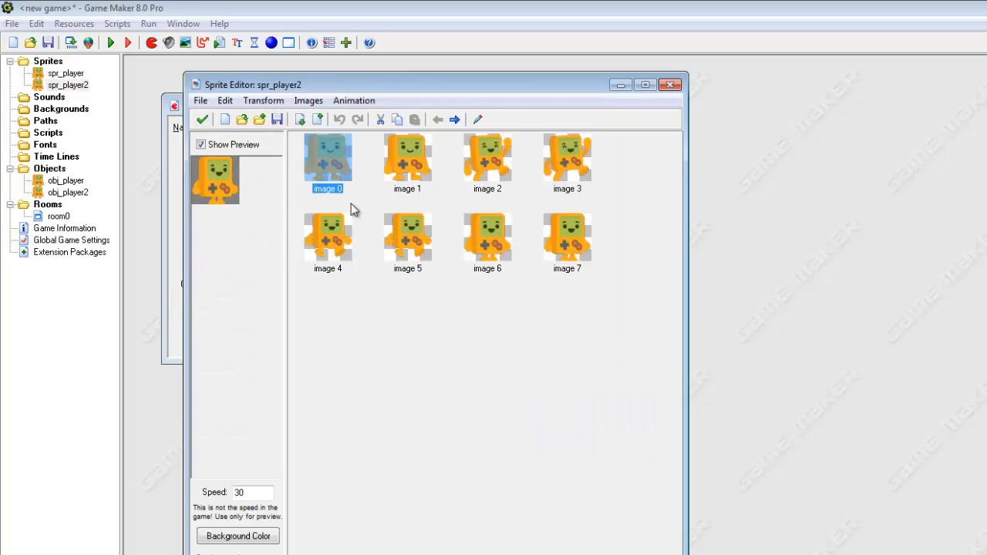
pyautogui.click(403, 168)
pyautogui.click(358, 173)
pyautogui.click(420, 173)
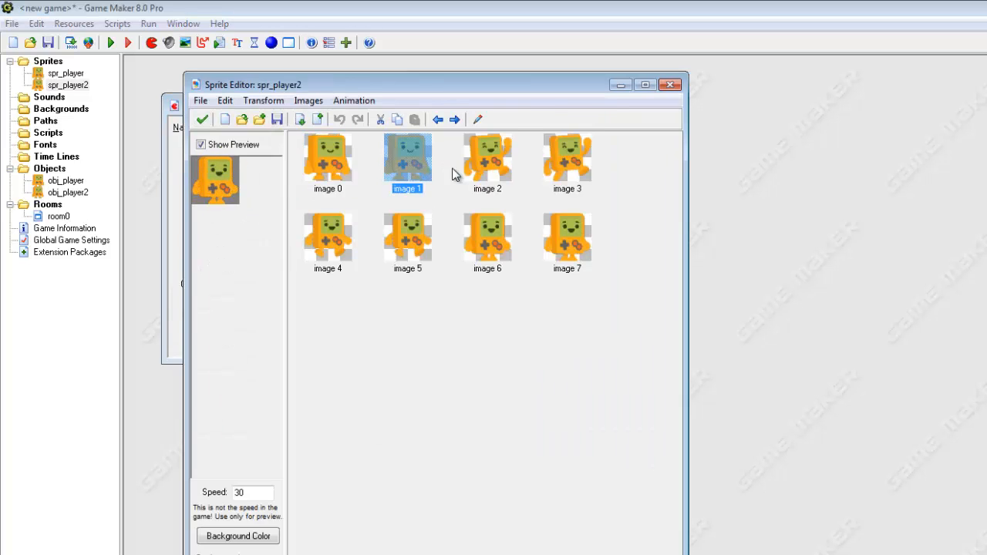
pyautogui.click(482, 163)
pyautogui.click(326, 164)
pyautogui.click(302, 104)
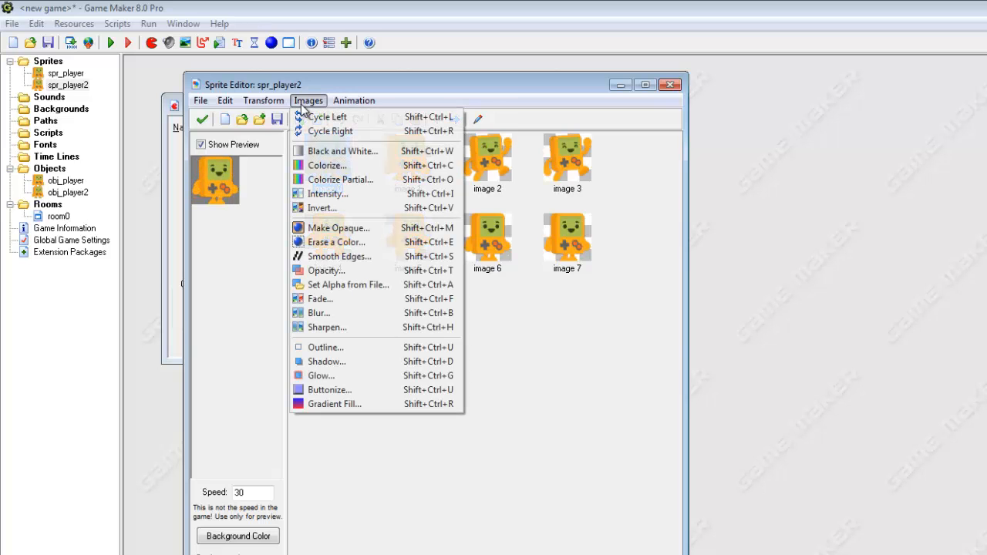
pyautogui.click(324, 165)
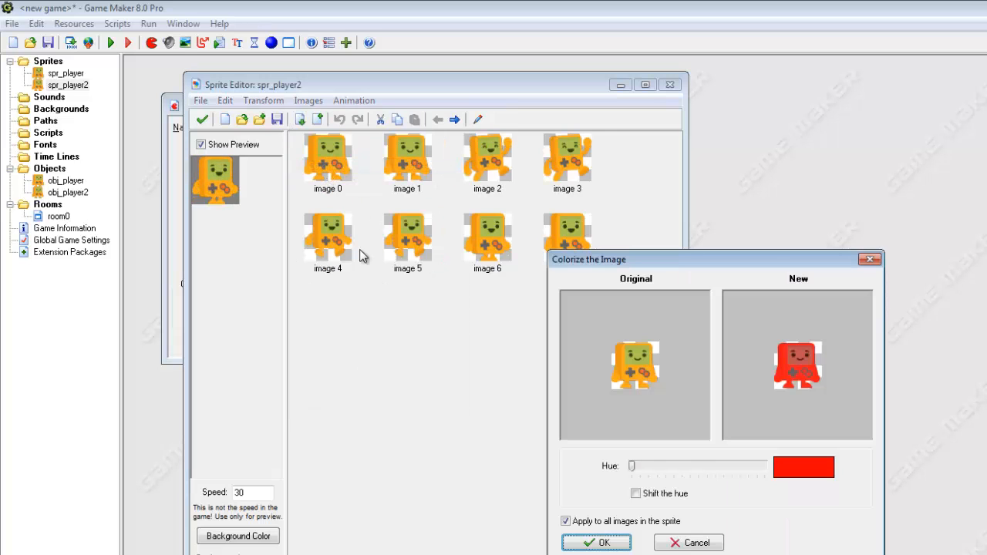
pyautogui.moveTo(651, 259); pyautogui.dragTo(386, 178)
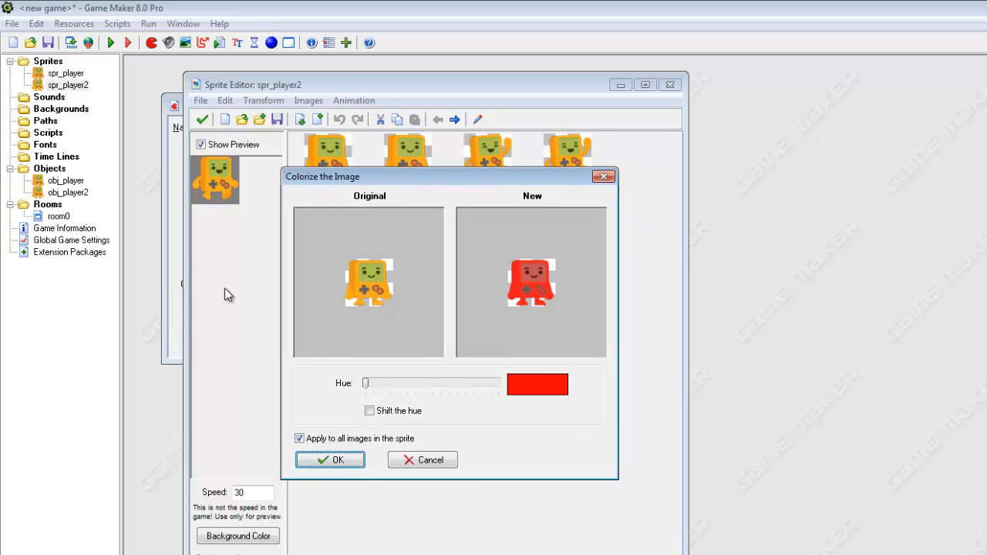
pyautogui.click(332, 460)
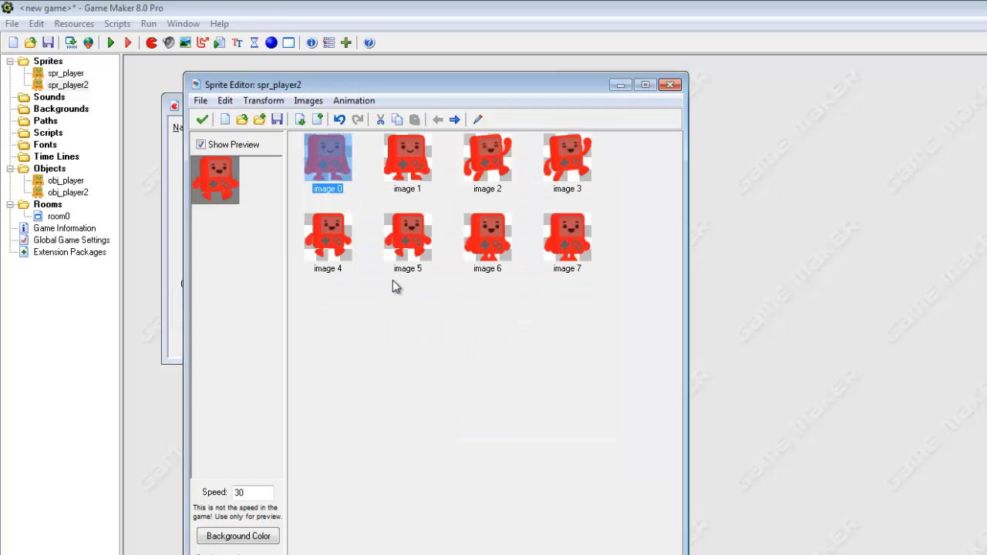
# Step: Colorize only image 0 of spr_player2 green and save the sprite
pyautogui.doubleClick(330, 171)
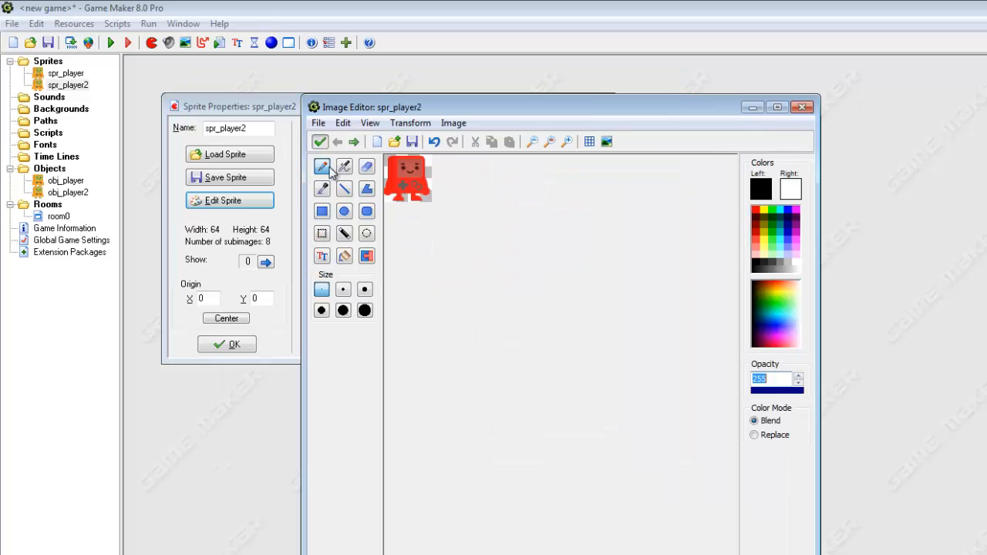
pyautogui.click(400, 126)
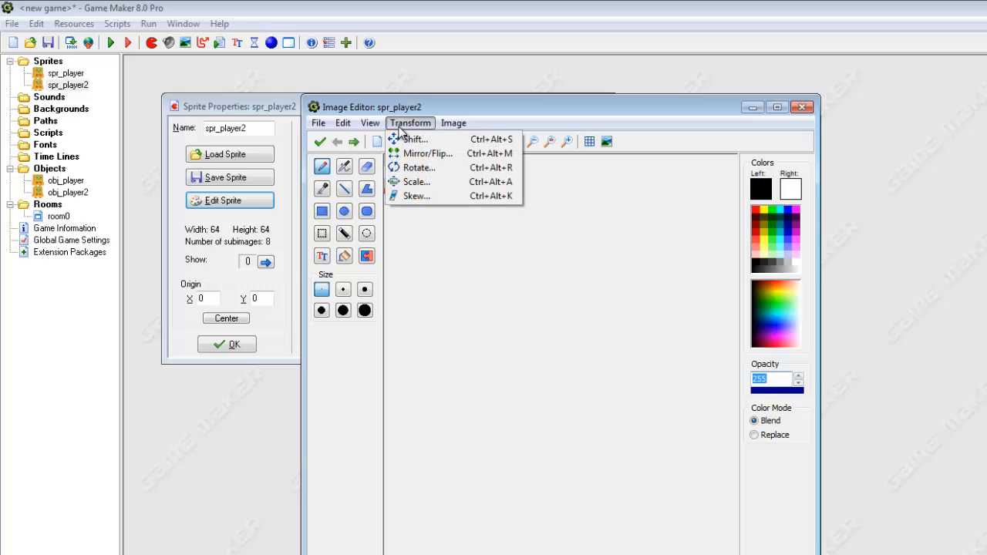
pyautogui.moveTo(454, 124)
pyautogui.click(478, 153)
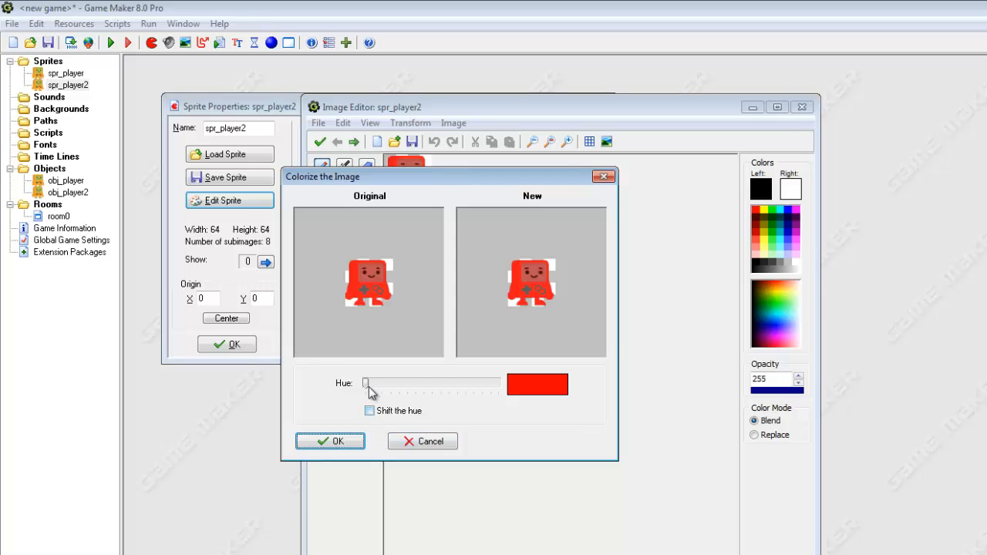
pyautogui.moveTo(367, 386); pyautogui.dragTo(421, 383)
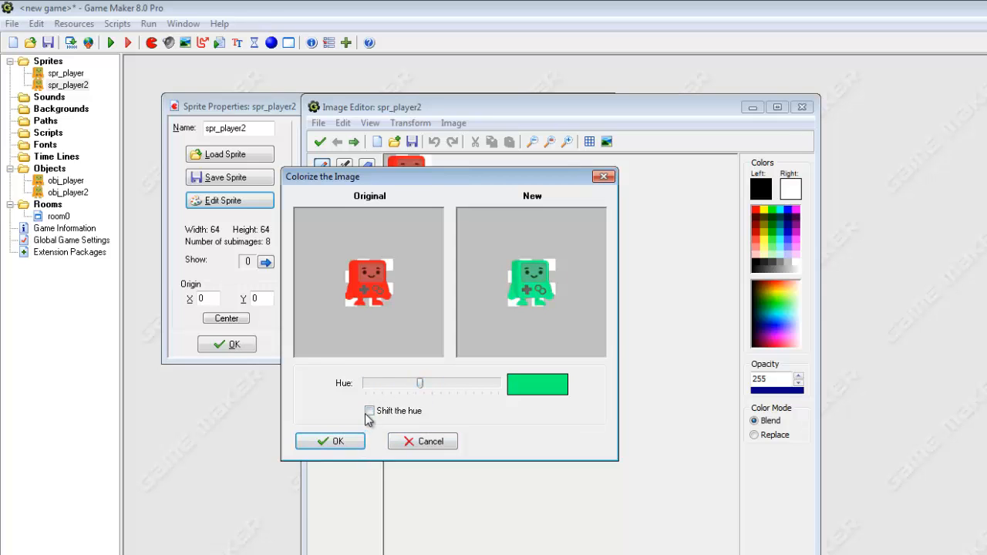
pyautogui.click(339, 443)
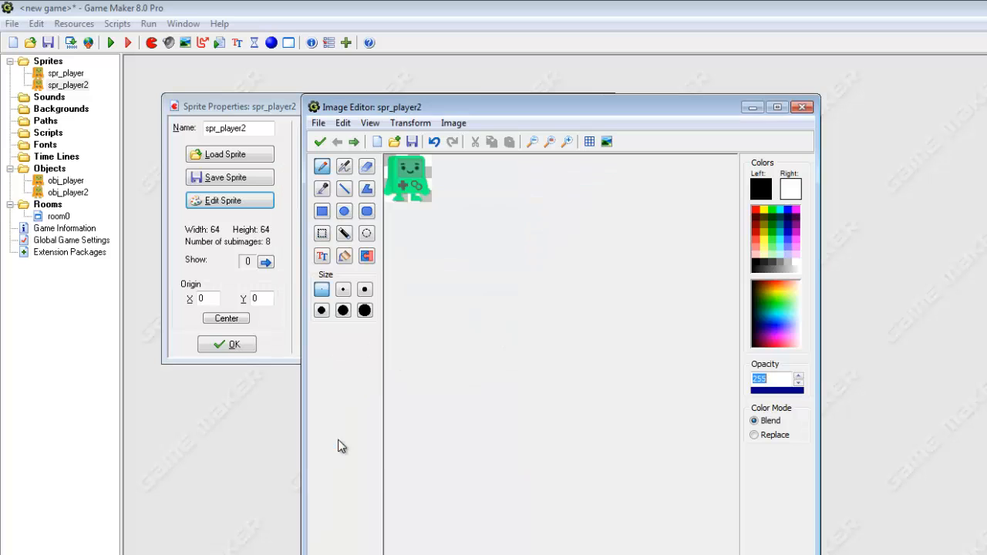
pyautogui.click(319, 143)
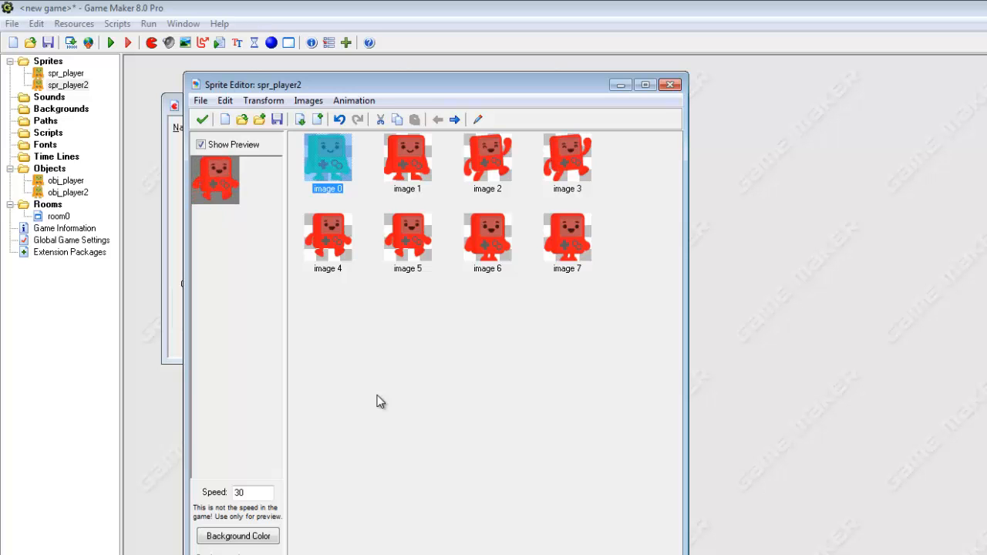
pyautogui.click(202, 119)
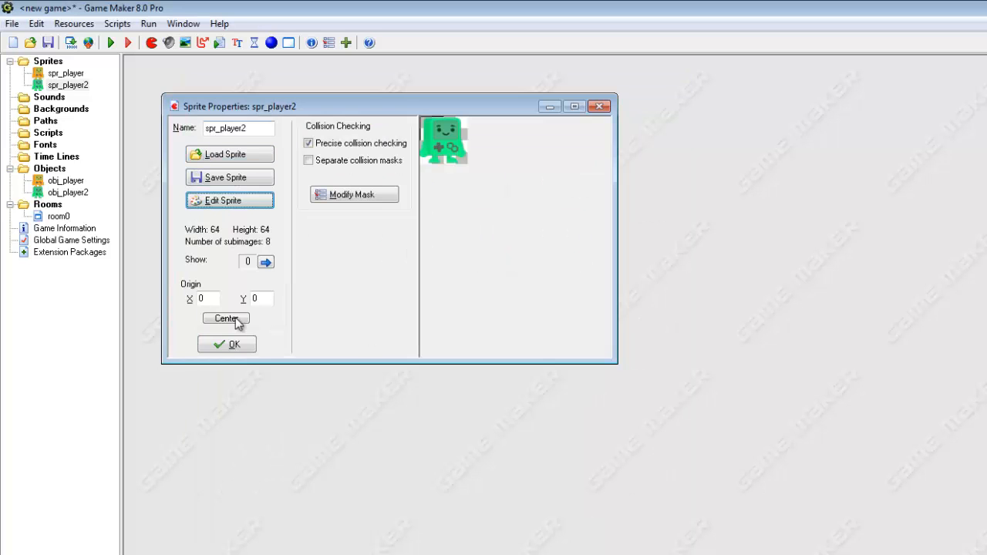
pyautogui.click(233, 346)
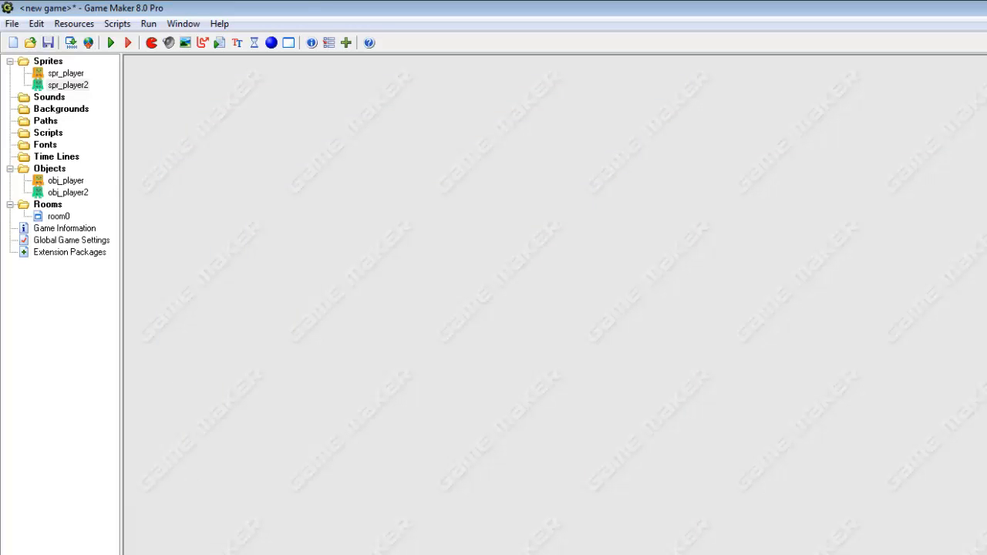